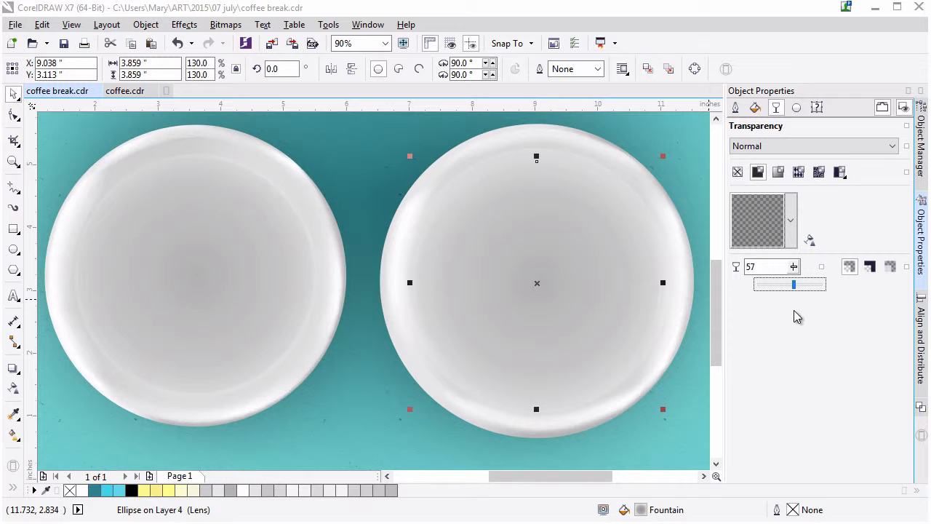
Set the right plate's inner ellipse transparency to 52, and group the two ellipses and the existing group on Layer 4
key("BackSpace")
type("2")
key("Return")
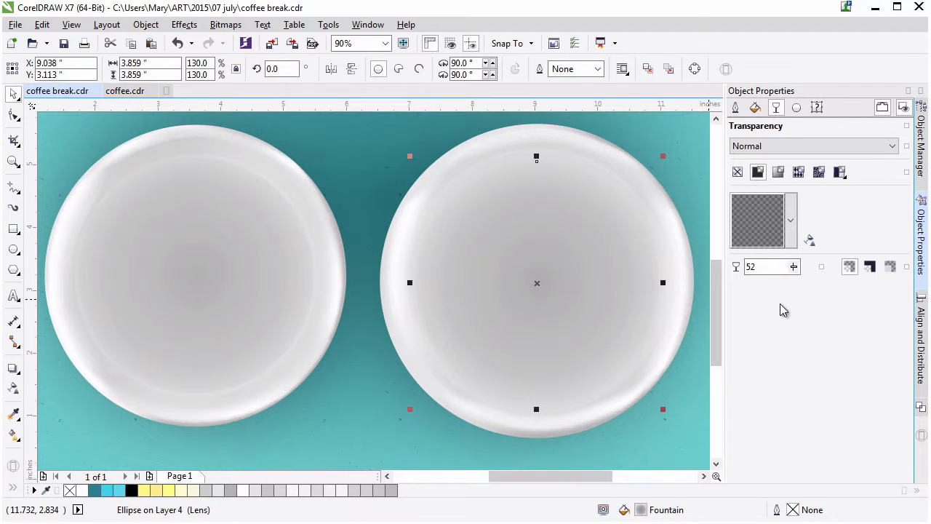
left_click(13, 389)
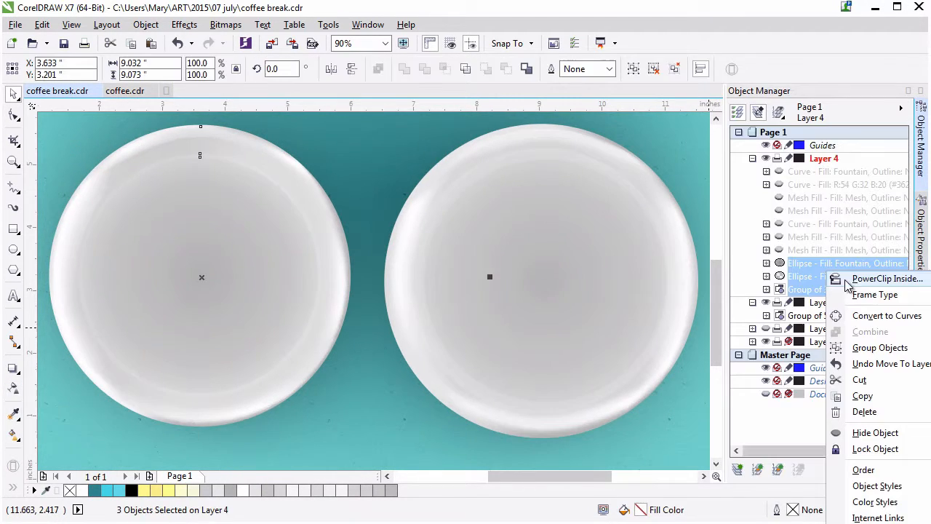
left_click(829, 346)
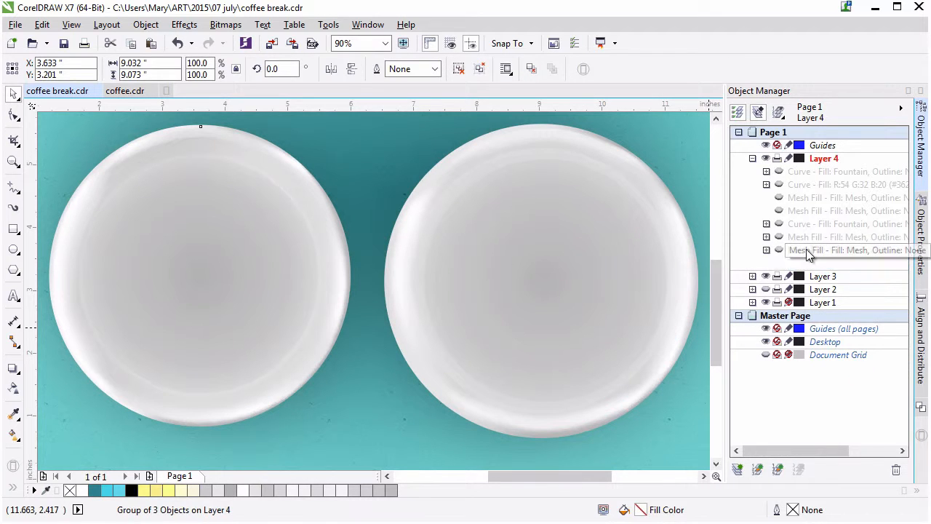
left_click(800, 249)
right_click(814, 251)
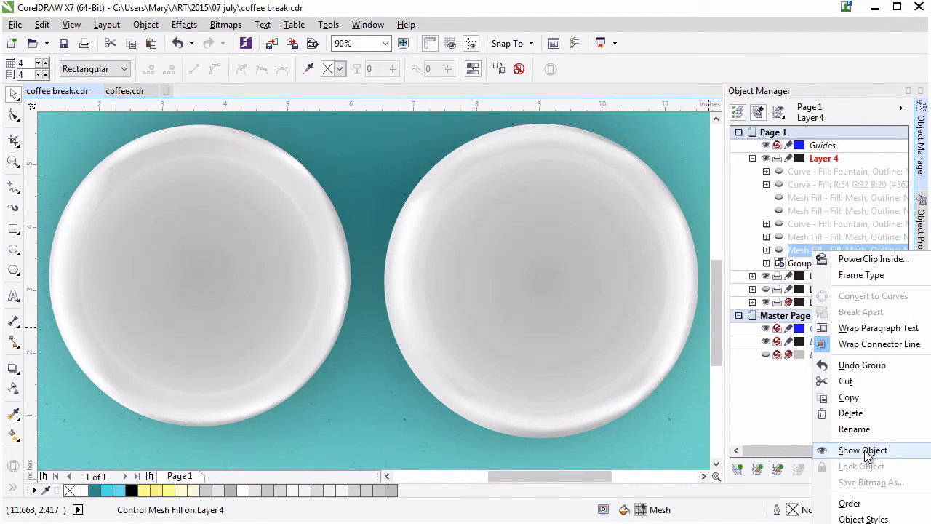
left_click(863, 450)
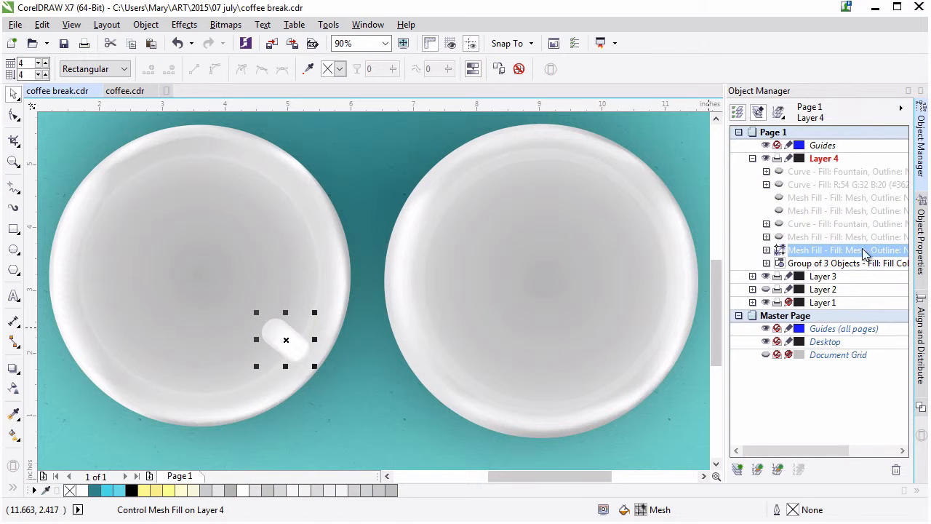
key("ctrl+z")
Show the second-lowest hidden mesh fill object on Layer 4
left_click(806, 236)
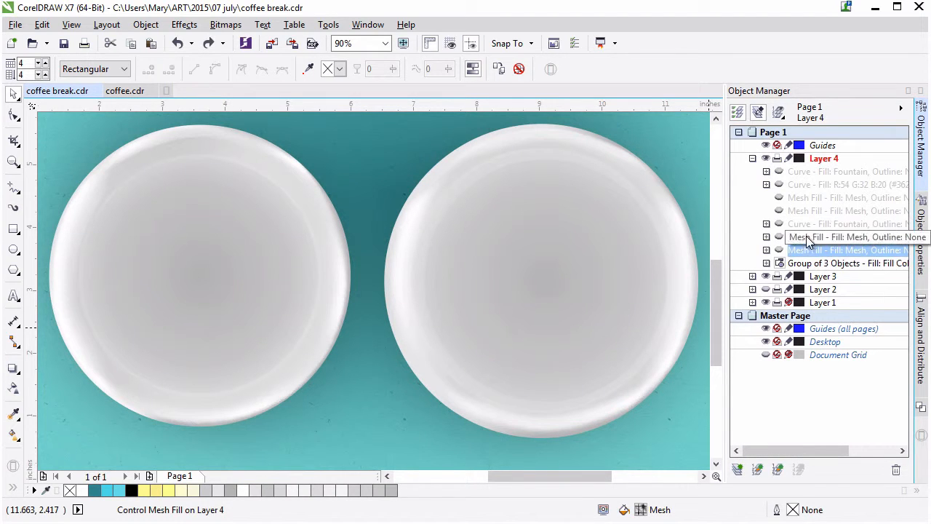
right_click(807, 237)
left_click(860, 440)
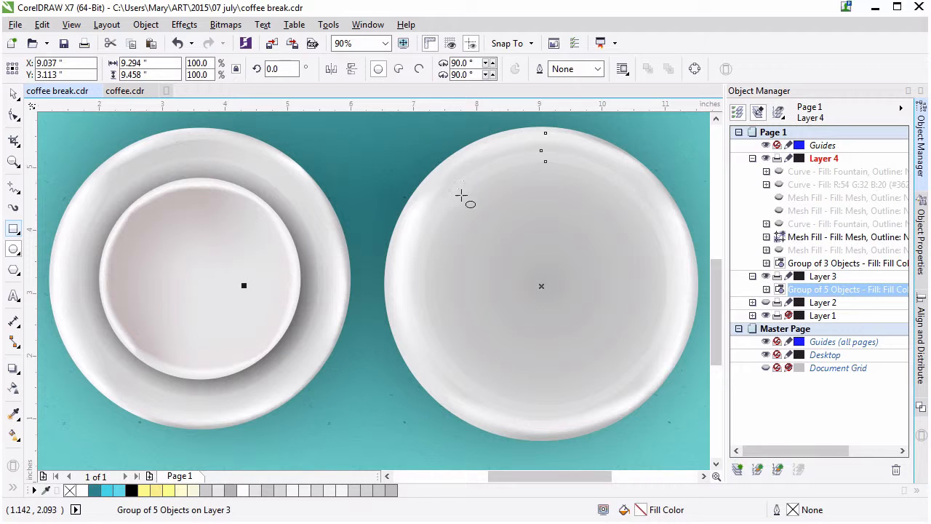
Draw a circle about 3.28 inches wide in the middle of the right plate and put it on Layer 3
left_click_drag(445, 177, 615, 384)
key("space")
left_click_drag(565, 283, 558, 289)
left_click_drag(843, 171, 837, 295)
Centre-align the new circle with the group of five objects on Layer 3, horizontally and vertically
left_click(847, 302, "shift")
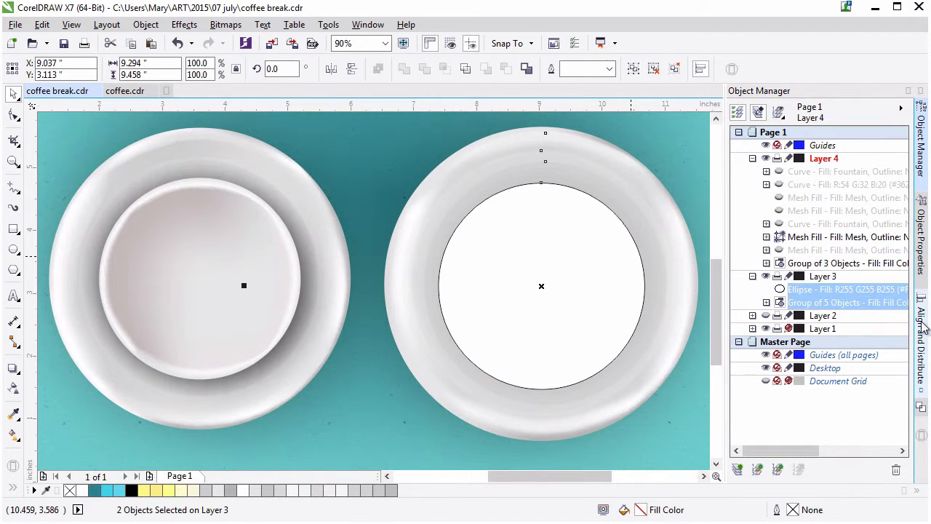
left_click(923, 329)
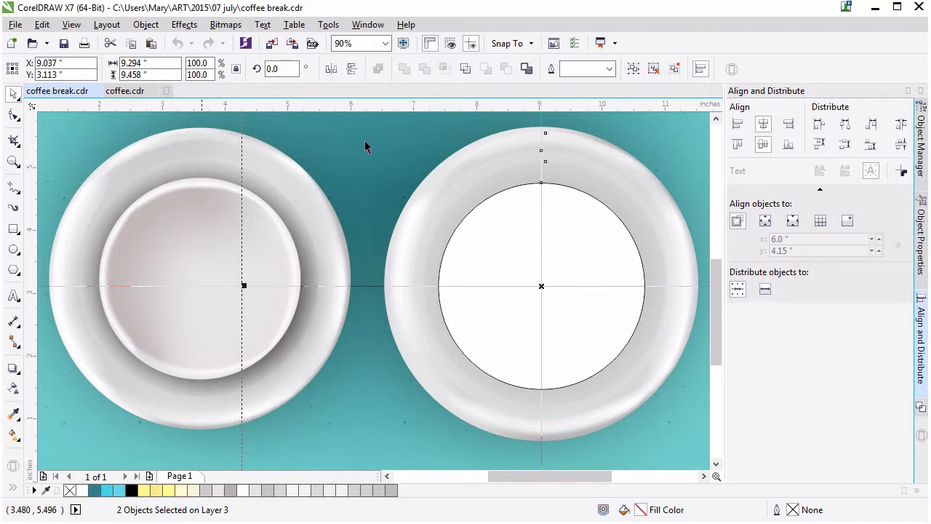
left_click(443, 136)
Remove the outline from the white circle on the right plate
left_click(580, 282)
left_click(921, 145)
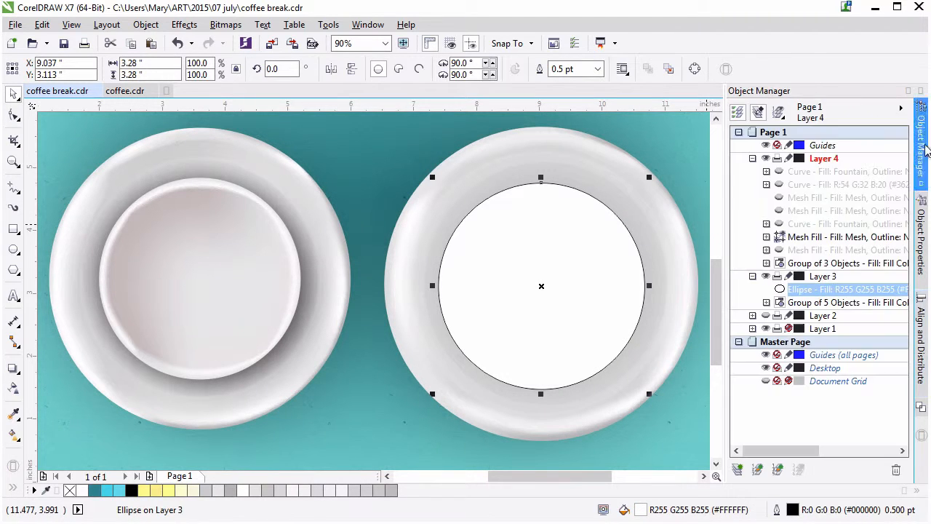
left_click(921, 240)
left_click(734, 107)
left_click(827, 146)
left_click(813, 155)
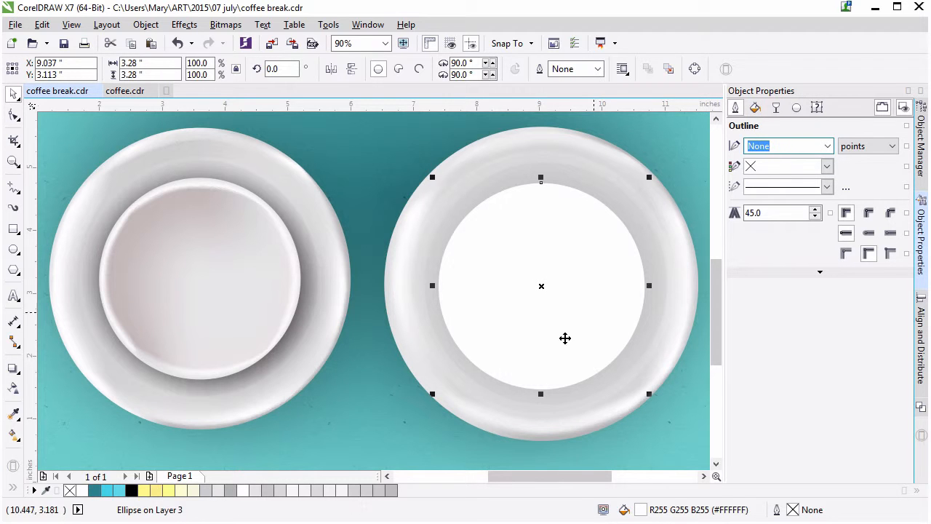
Fill the circle with uniform light grey #DEDEDE
left_click(755, 107)
left_click(735, 236)
left_click(734, 232)
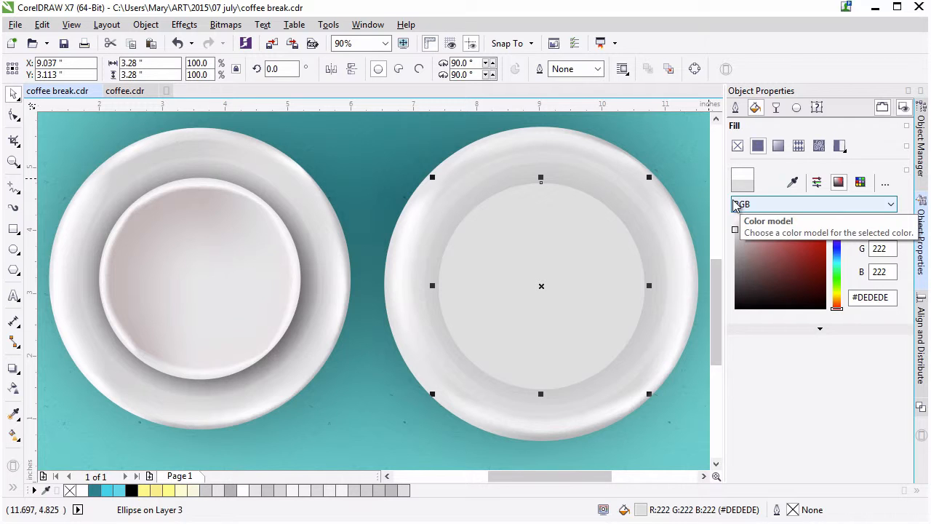
Convert the grey circle to a mesh fill with a 2 by 2 grid
left_click(13, 434)
left_click(68, 451)
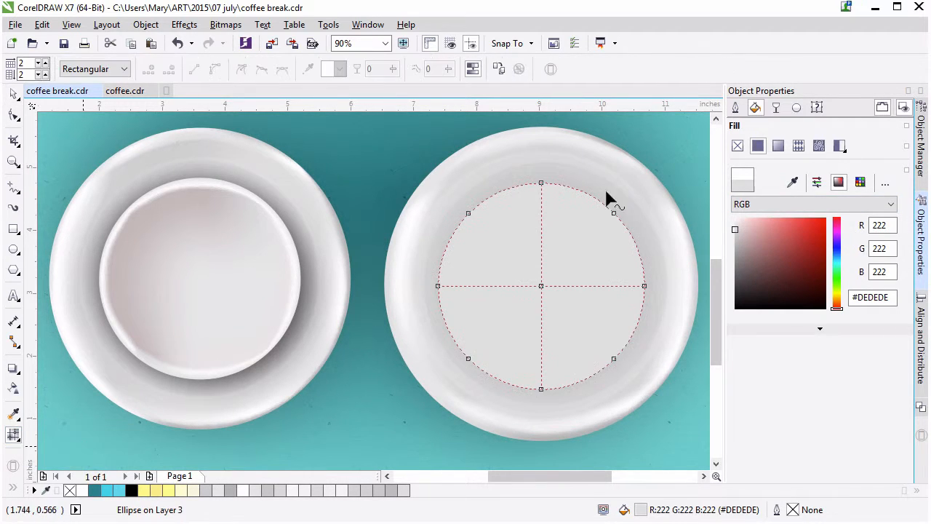
double_click(541, 286)
key("ctrl+z")
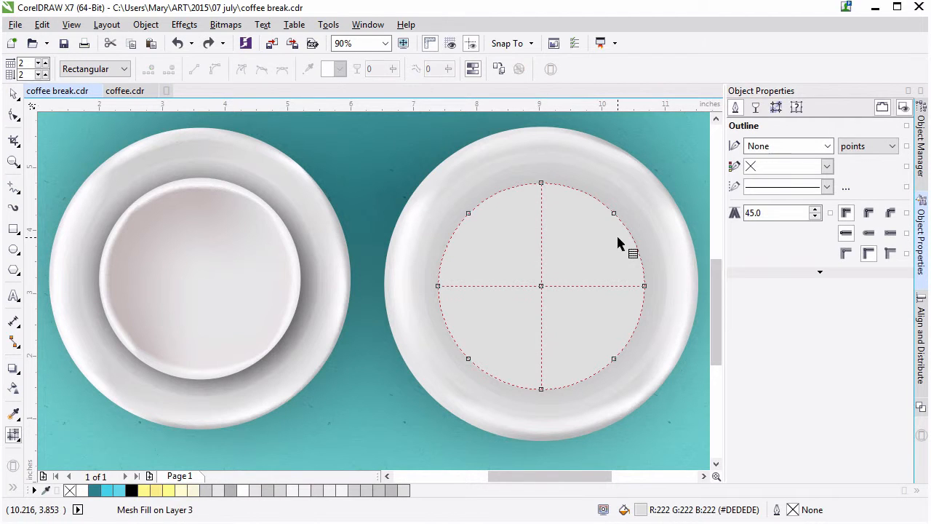
Colour the five mesh nodes along the circle's lower and right edge grey #999999
left_click(469, 359)
left_click(541, 389, "shift")
left_click(614, 359, "shift")
left_click(644, 286, "shift")
left_click(614, 214, "shift")
left_click(339, 68)
left_click(339, 94)
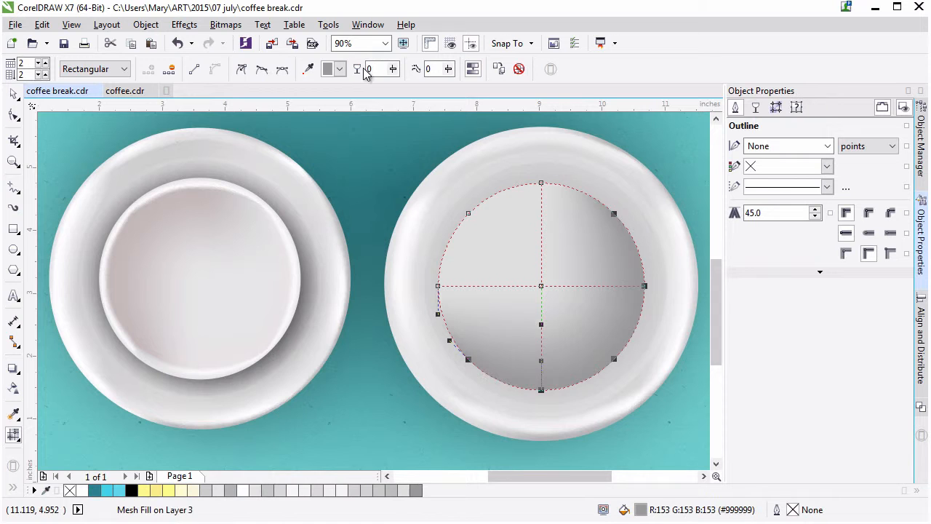
Colour the mesh nodes along the circle's left and upper edge light grey #CCCCCC
left_click(437, 286)
left_click(467, 213, "shift")
left_click(542, 182, "shift")
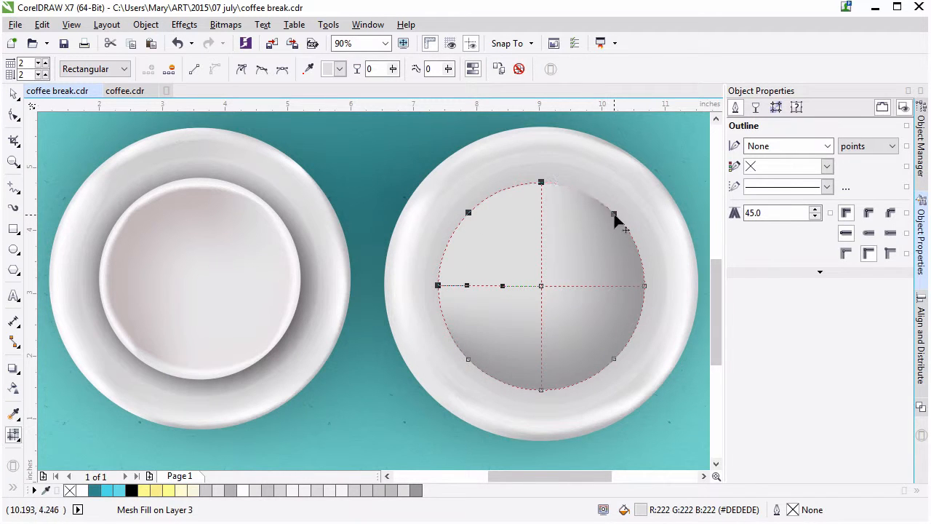
left_click(339, 68)
left_click(357, 95)
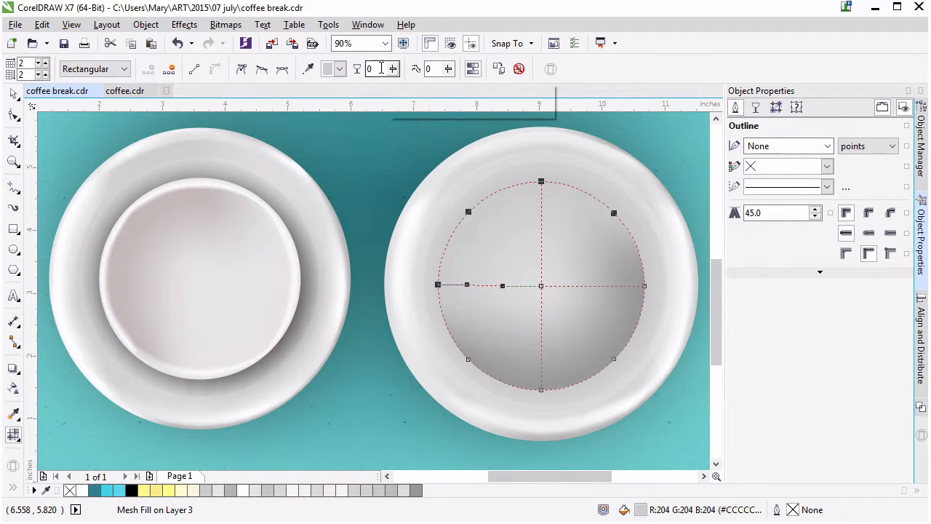
Add mesh grid lines just inside the circle's upper-left rim and along its lower rim
double_click(475, 211)
left_click(447, 286)
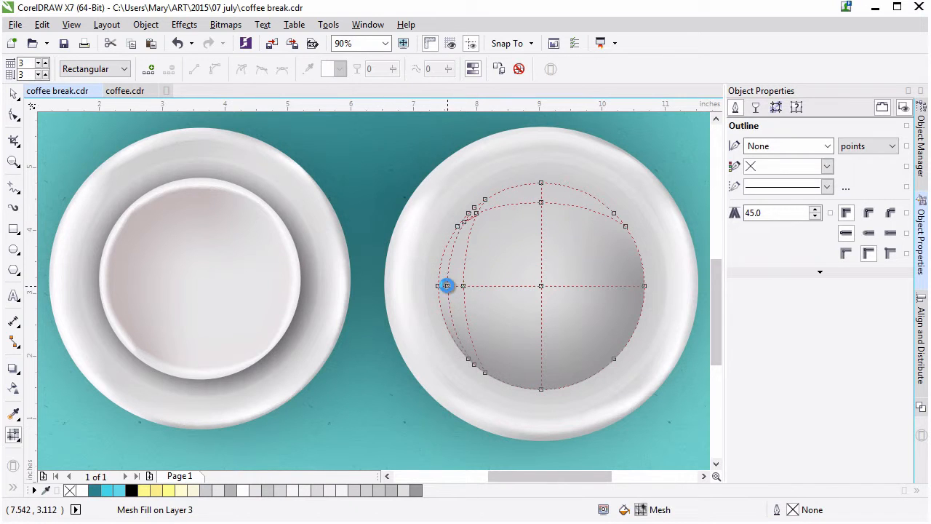
double_click(496, 375)
Colour the inner rim nodes at the circle's left and bottom white to create highlights
left_click(540, 378)
left_click(448, 285)
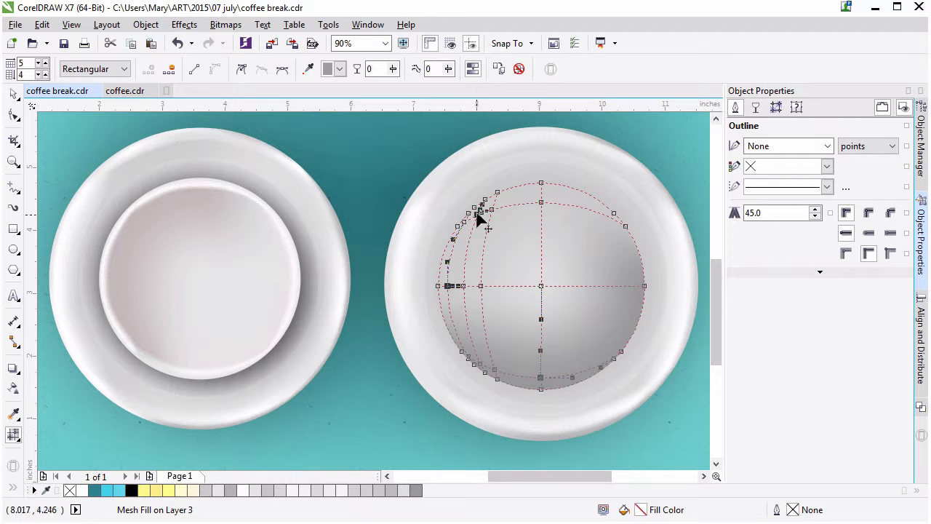
left_click(339, 68)
left_click(382, 99)
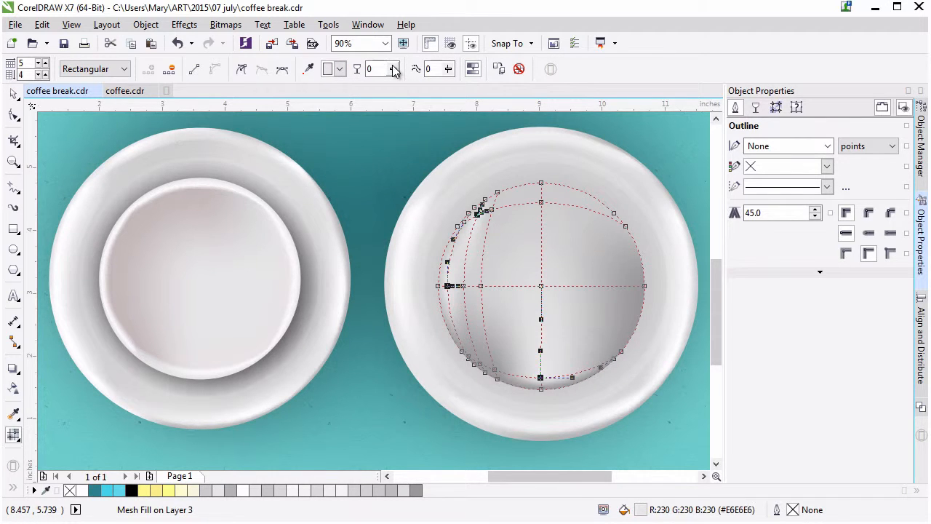
left_click(339, 68)
left_click(385, 94)
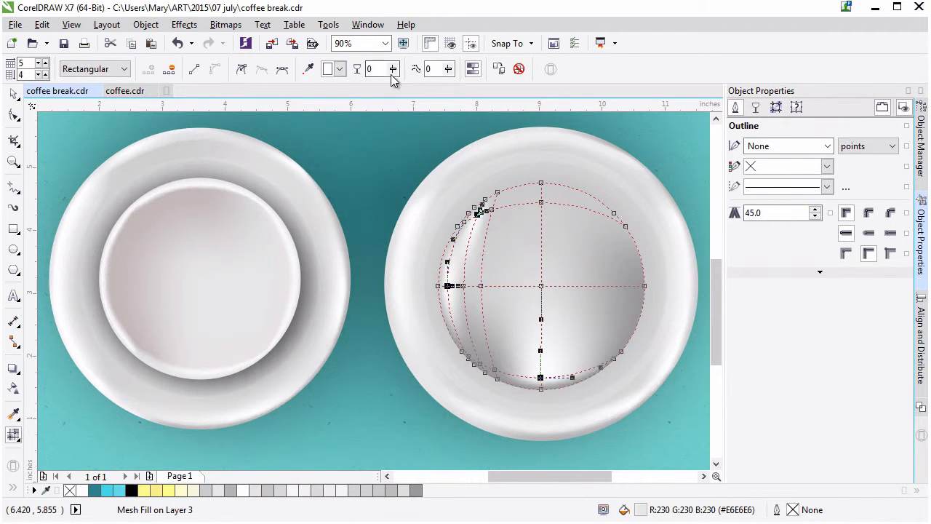
Colour the dark inner mesh nodes along the lower-left rim light grey #E6E6E6
left_click(481, 365)
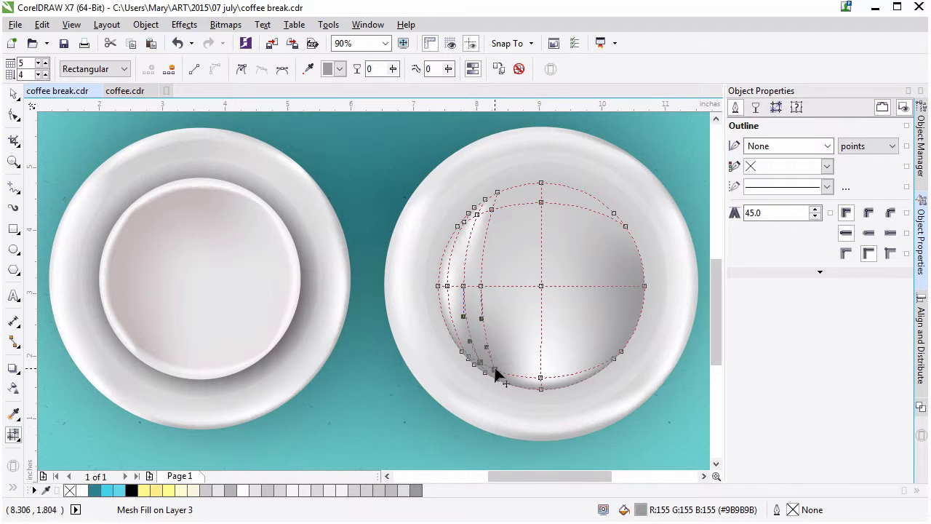
left_click(339, 68)
left_click(382, 93)
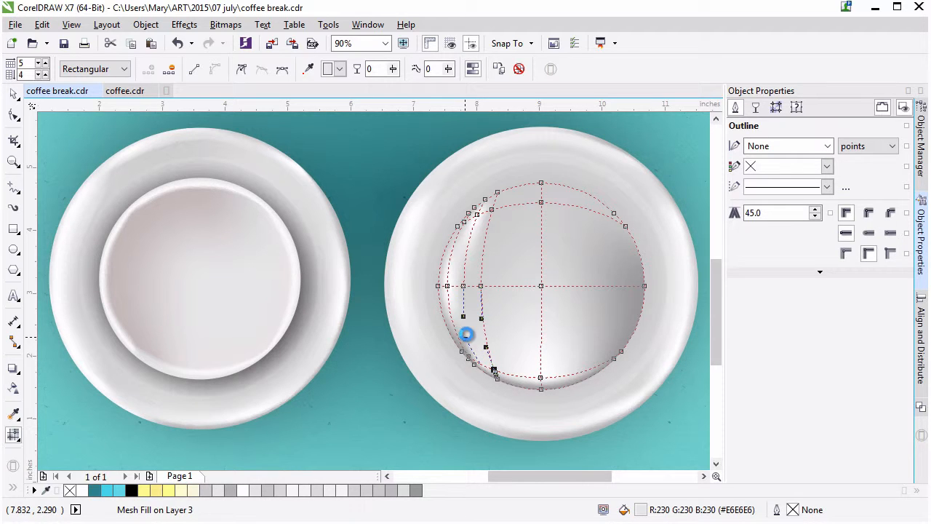
left_click(469, 354)
left_click(340, 69)
left_click(379, 91)
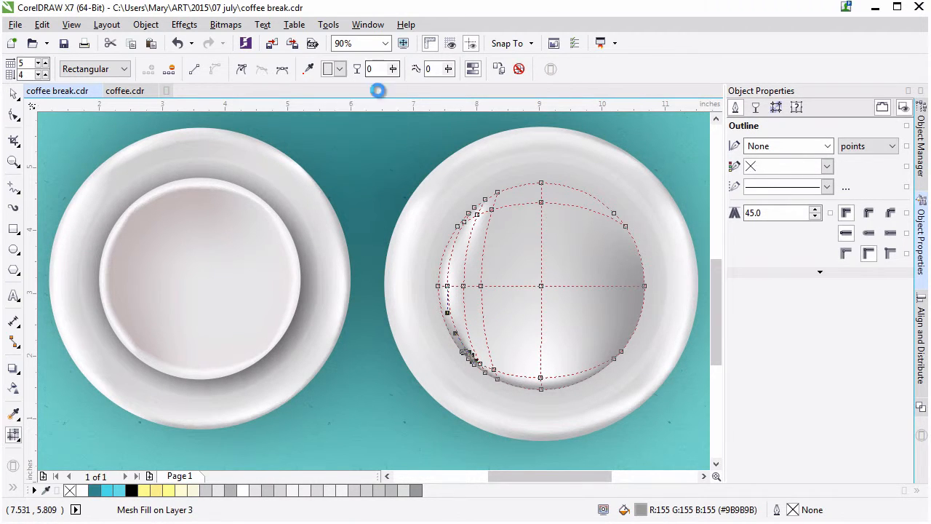
Add two mesh intersections near the circle's lower-right rim and colour the inner rim nodes there light grey #E6E6E6
double_click(624, 338)
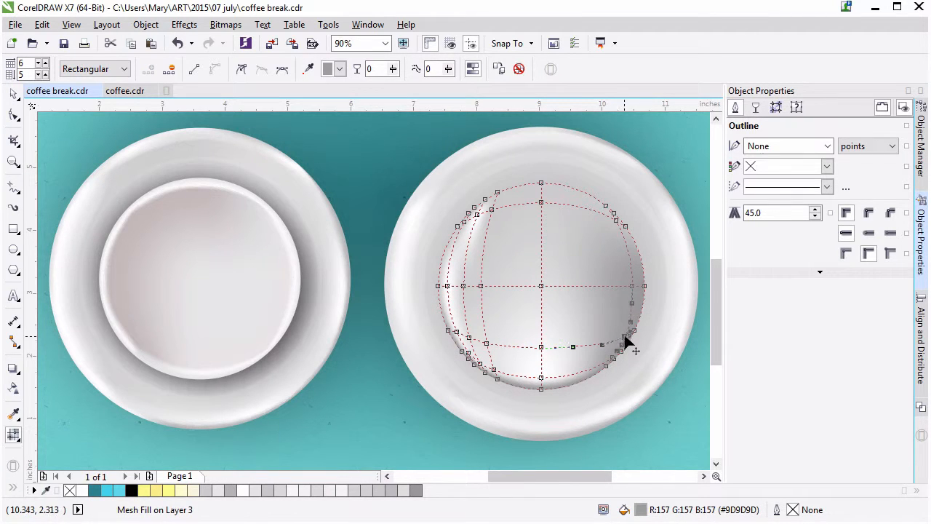
left_click(339, 68)
left_click(387, 77)
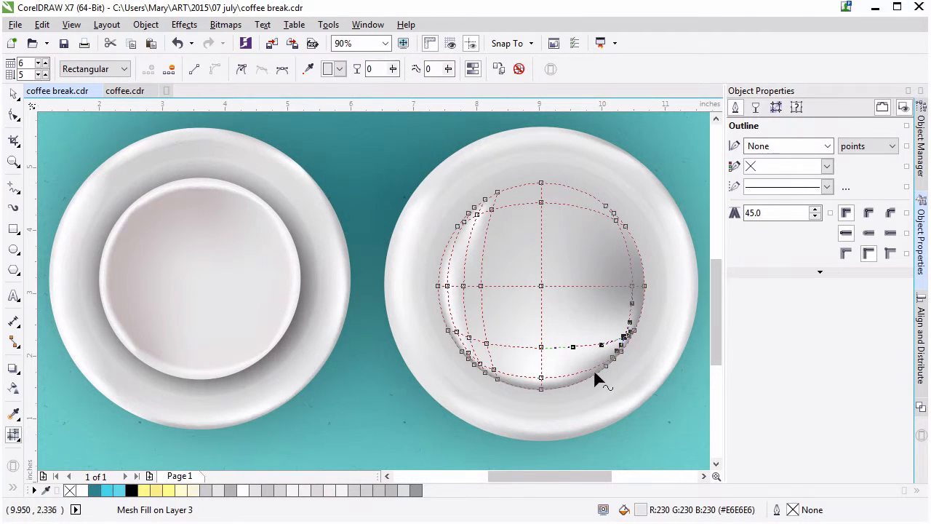
double_click(601, 343)
left_click(339, 68)
left_click(382, 80)
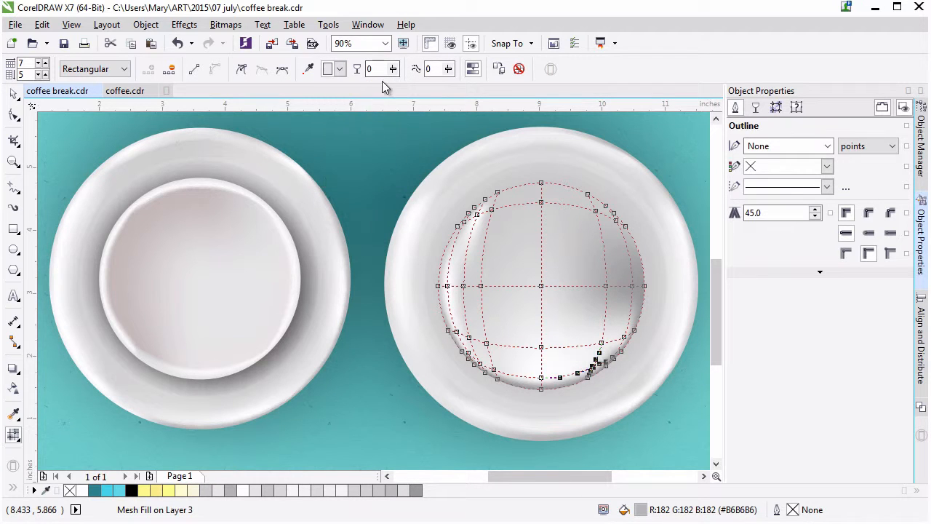
Nudge the bottom highlight node slightly down and colour the six central mesh nodes #CCCCCC
left_click(485, 363)
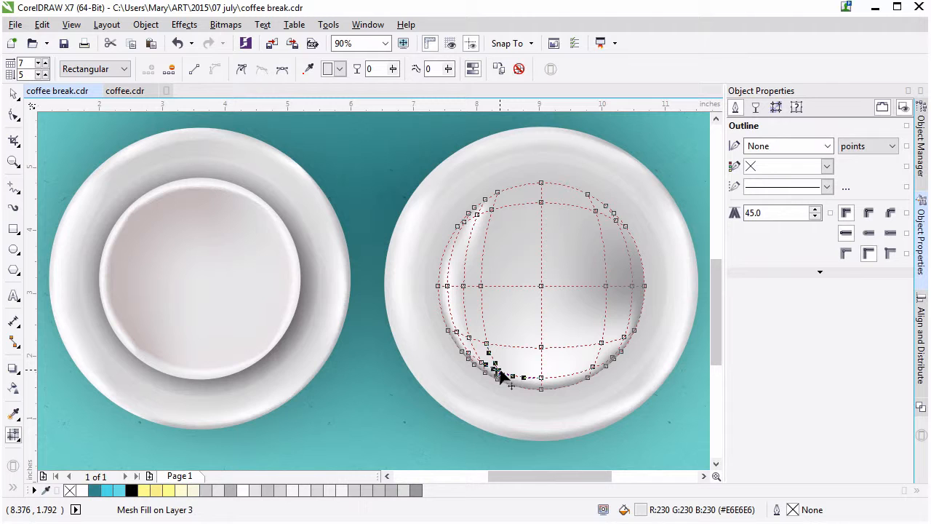
left_click_drag(541, 378, 542, 381)
left_click(486, 343)
left_click(541, 347, "shift")
left_click(601, 343, "shift")
left_click(605, 286, "shift")
left_click(541, 286, "shift")
left_click(480, 285, "shift")
left_click(340, 69)
left_click(374, 71)
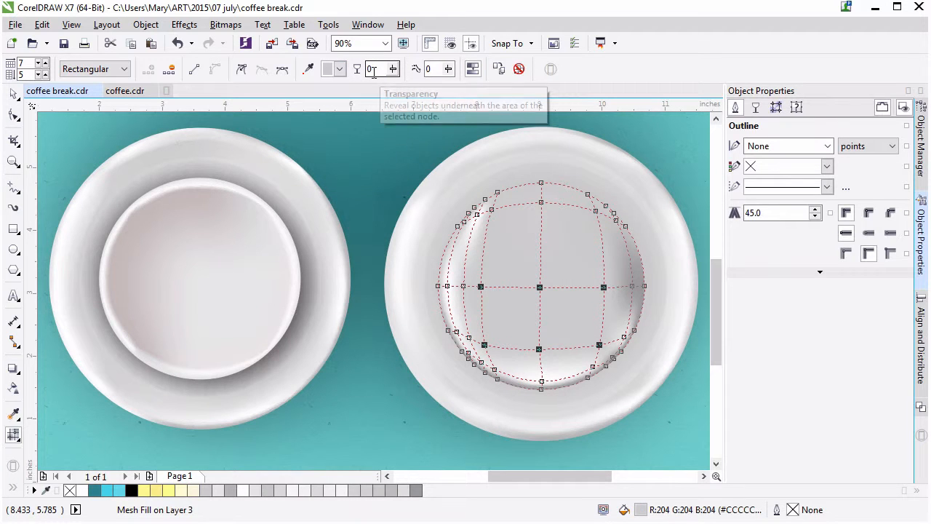
Try darker and lighter greys, including #B3B3B3, on the six central mesh nodes
left_click(339, 68)
left_click(357, 84)
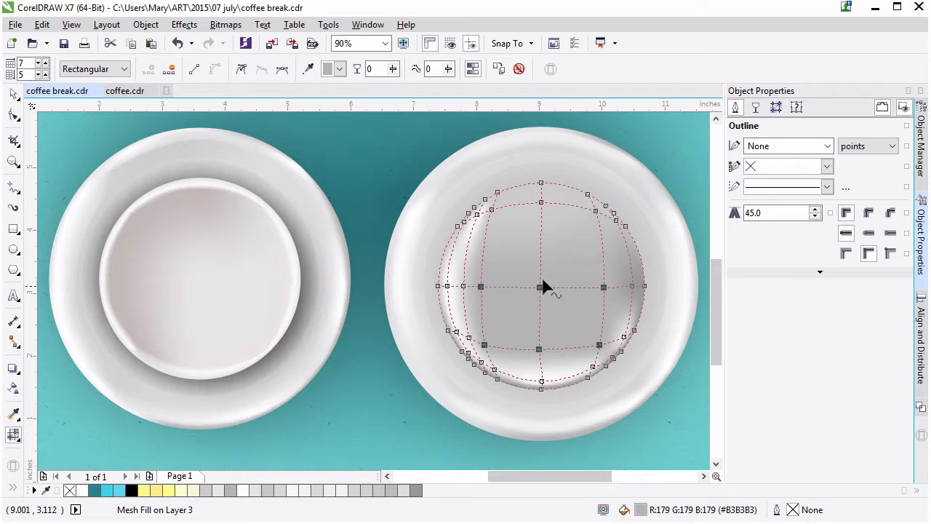
left_click(339, 68)
left_click(374, 89)
left_click(339, 69)
left_click(366, 89)
Leave out the three lower central nodes and colour only the middle-row nodes grey #B3B3B3
left_click(599, 344, "shift")
left_click(540, 349, "shift")
left_click(485, 345, "shift")
left_click(339, 69)
left_click(357, 89)
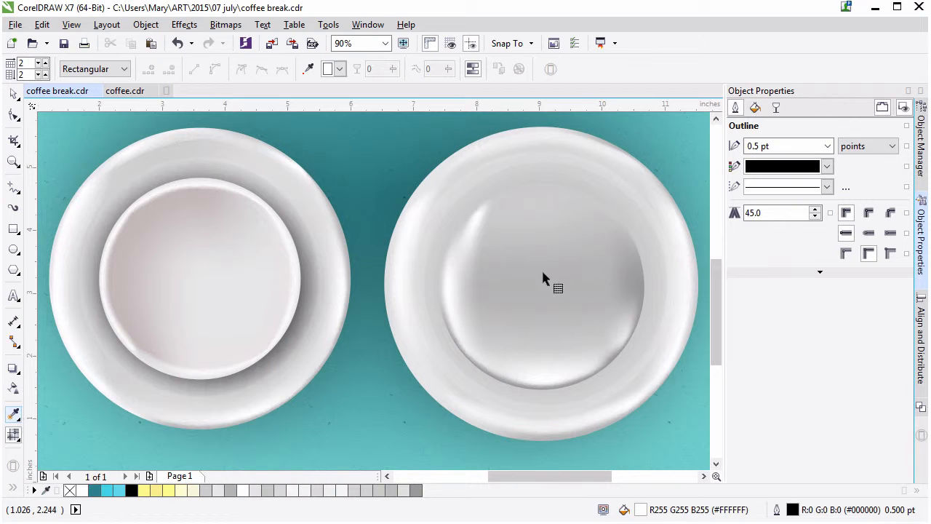
Colour the mesh's single centre node light grey #E6E6E6
left_click(545, 286)
left_click(333, 69)
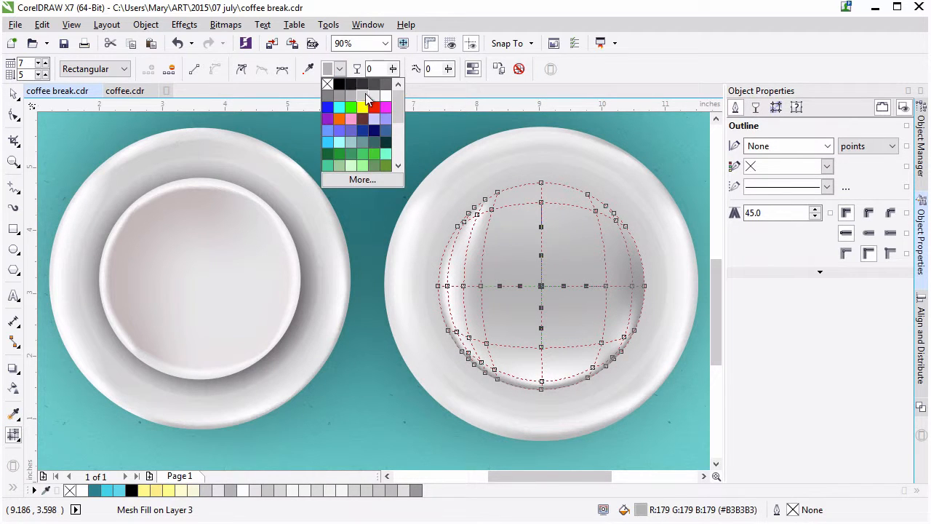
left_click(368, 95)
left_click(340, 69)
left_click(373, 93)
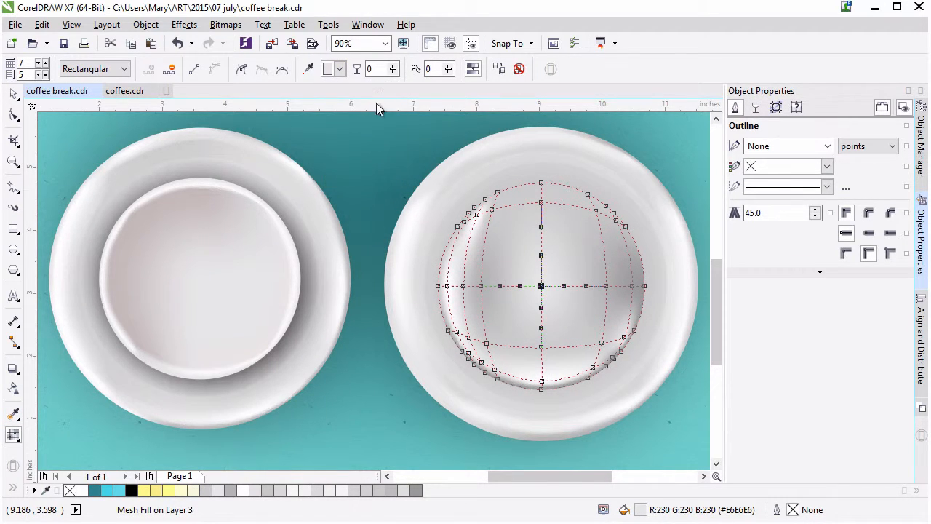
left_click(339, 69)
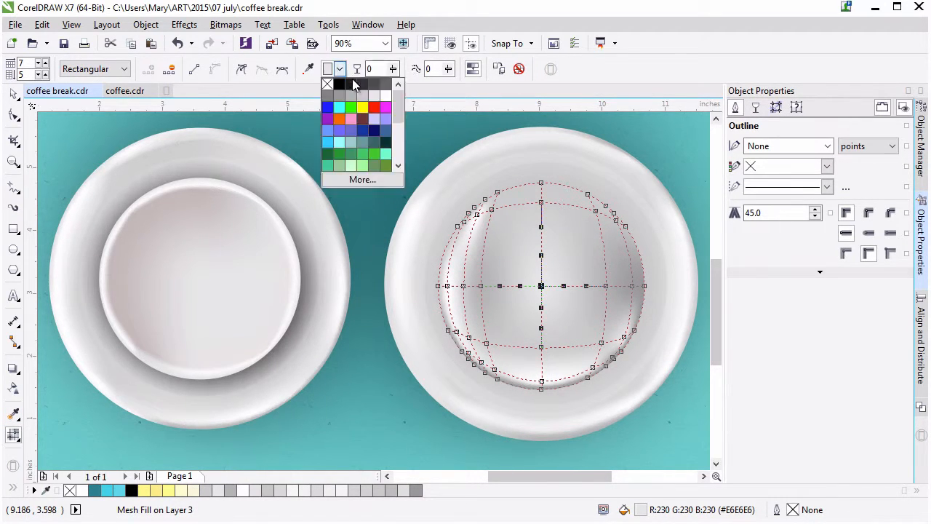
Move the inner mesh nodes at the sides and bottom outward, adjusting the middle-row, lower and upper-left nodes
left_click(478, 288)
left_click_drag(477, 293, 480, 287)
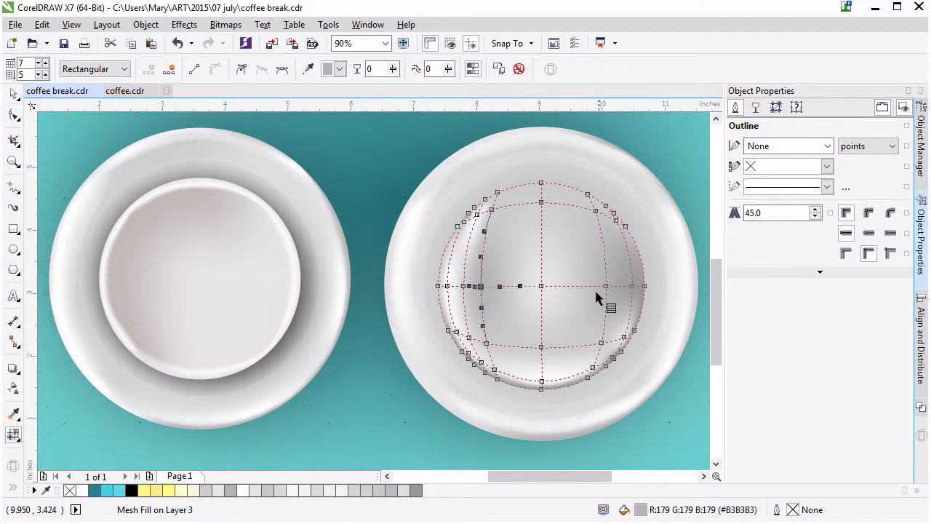
left_click_drag(606, 286, 611, 286)
left_click_drag(542, 346, 541, 357)
left_click_drag(488, 343, 467, 337)
left_click_drag(464, 286, 458, 283)
left_click_drag(491, 209, 468, 231)
left_click(477, 215)
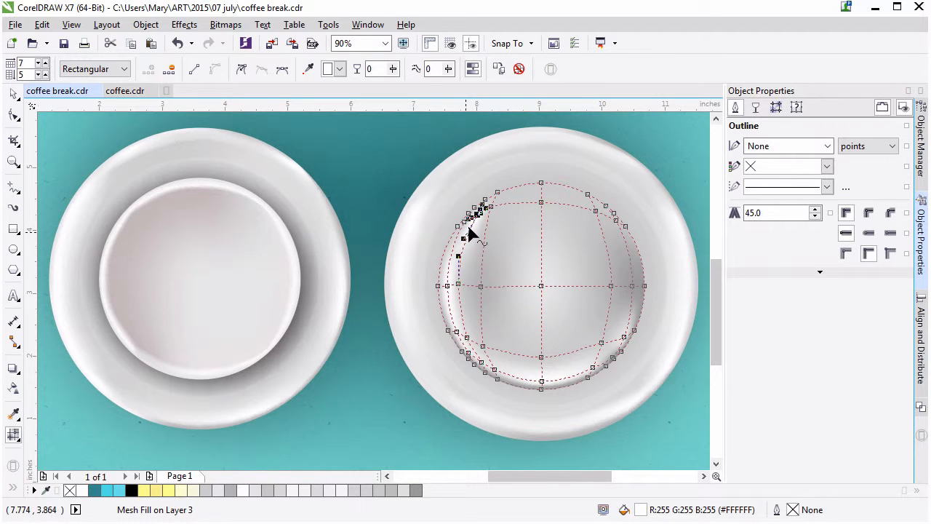
Raise the upper-row mesh nodes closer to the cup's top edge
left_click(491, 206)
left_click_drag(541, 202, 541, 193)
left_click_drag(596, 211, 592, 203)
Colour the four upper-row mesh nodes along the cup's top white #FFFFFF and nudge them further up towards the edge
left_click(491, 206)
left_click(541, 192, "shift")
left_click(595, 206, "shift")
left_click(616, 219, "shift")
left_click(339, 69)
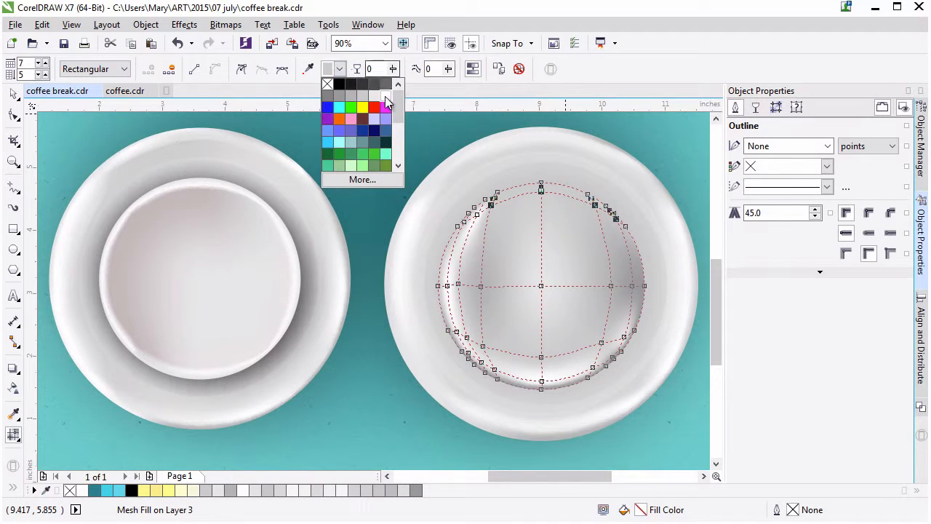
left_click(388, 92)
left_click(340, 69)
left_click(382, 79)
left_click_drag(541, 191, 541, 188)
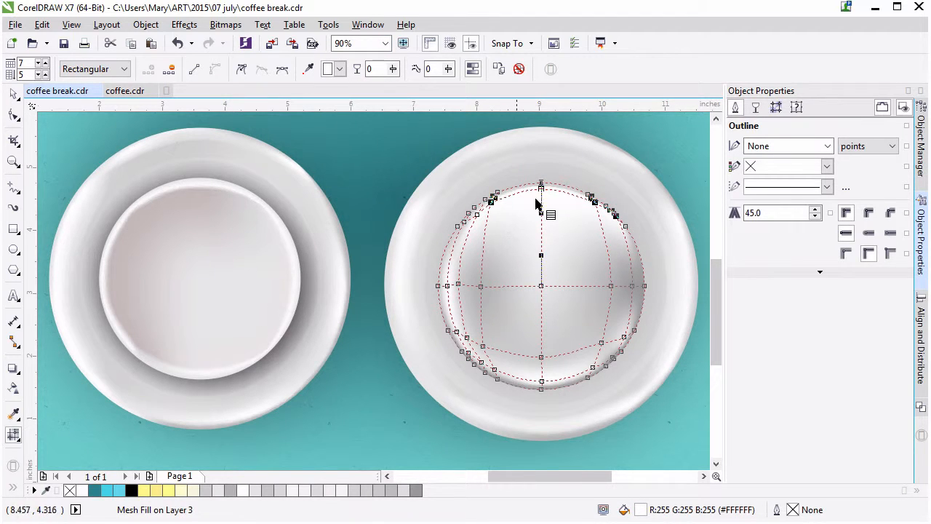
Add a mesh row just below the white top highlight and colour its three central nodes #E6E6E6
double_click(542, 202)
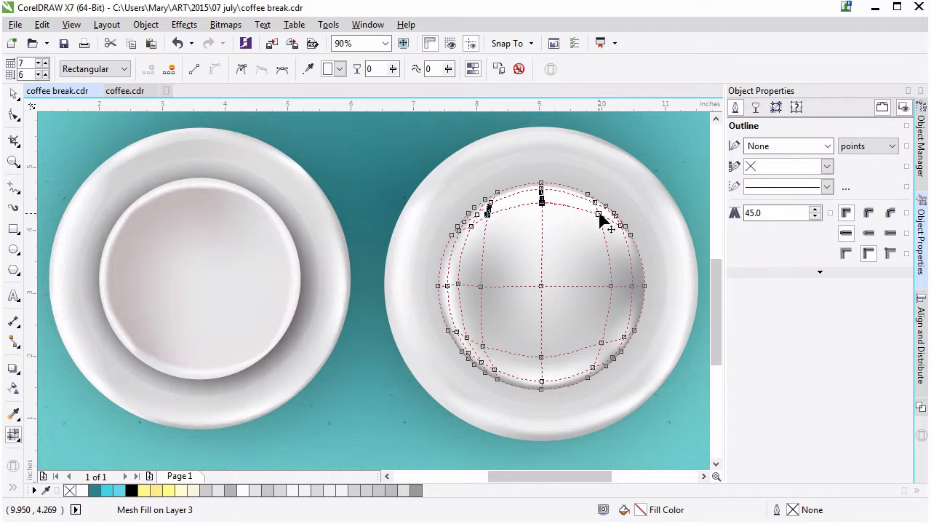
left_click(339, 68)
left_click(380, 92)
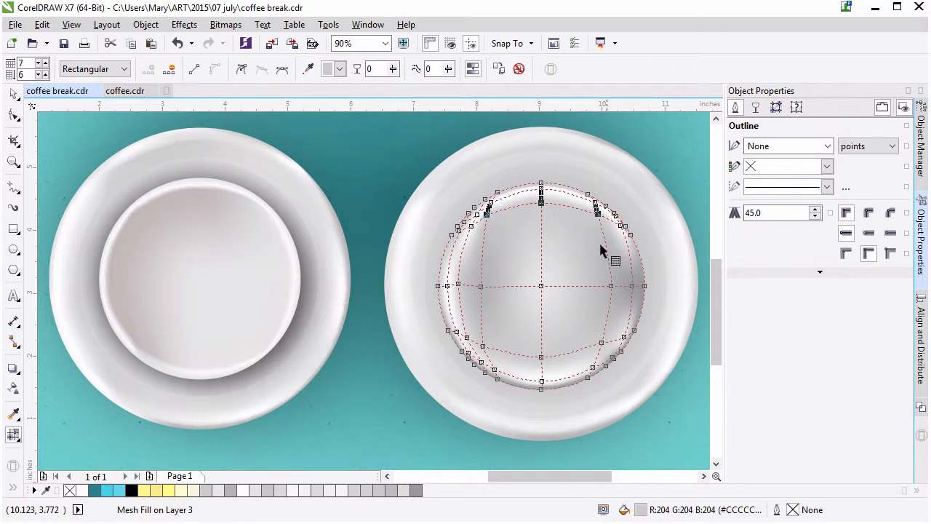
left_click(340, 69)
left_click(377, 92)
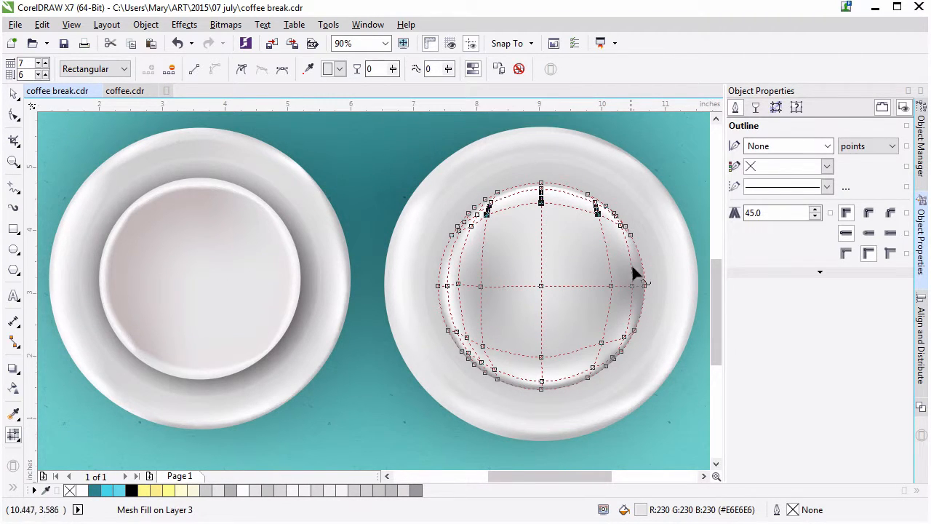
Shift the middle-row node near the right edge outward and colour it #E6E6E6
left_click(632, 286)
left_click(339, 68)
left_click(380, 77)
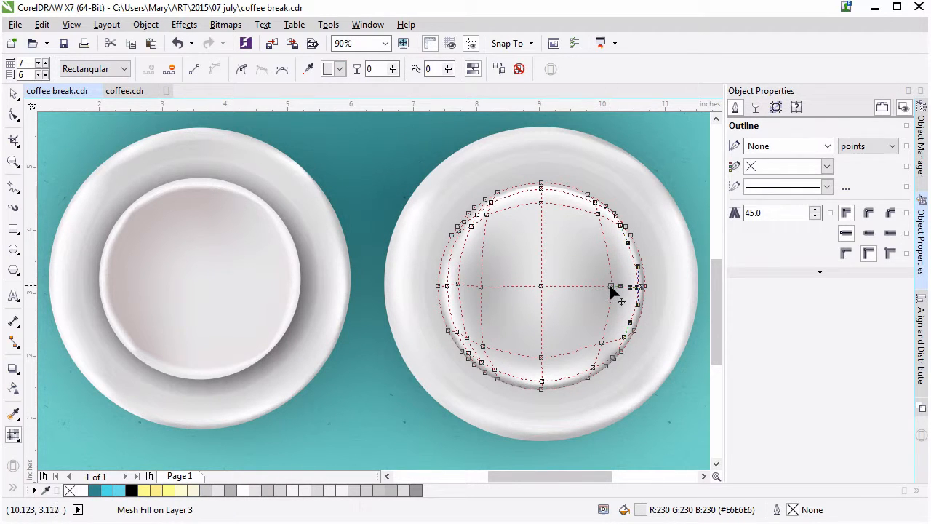
Colour the three inner nodes along the upper-left and left side #B3B3B3 and nudge them inward
left_click(611, 286)
left_click(458, 284, "shift")
left_click(487, 214)
left_click(471, 227, "shift")
left_click(458, 284, "shift")
left_click(339, 69)
left_click(362, 95)
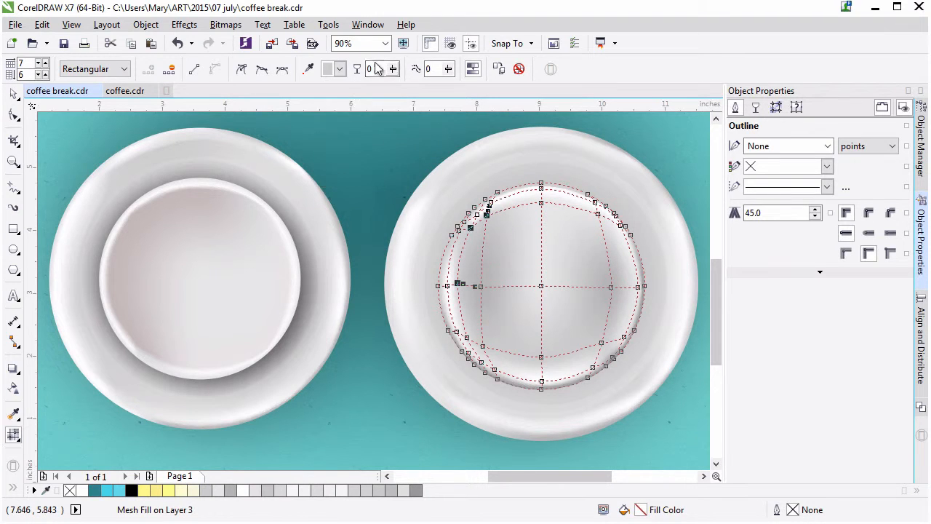
left_click(339, 69)
left_click(350, 96)
left_click_drag(470, 228, 474, 232)
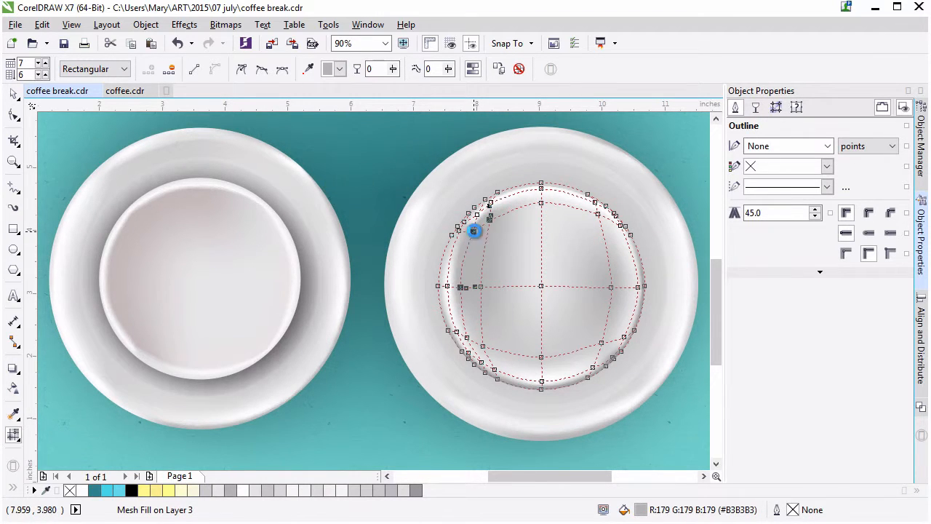
Undo the last node change and colour the highlight node near the upper-left rim #E6E6E6
left_click(465, 222)
key("ctrl+z")
left_click(462, 229)
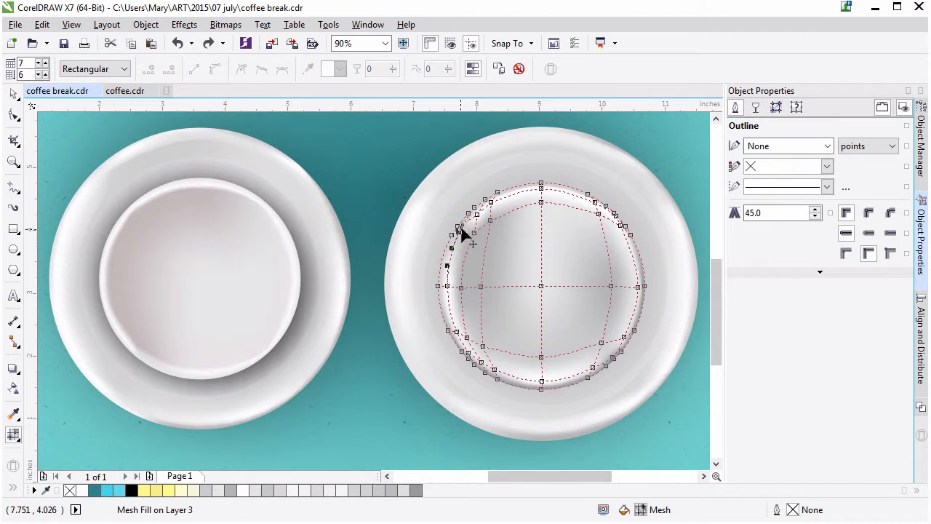
left_click(341, 70)
left_click(380, 87)
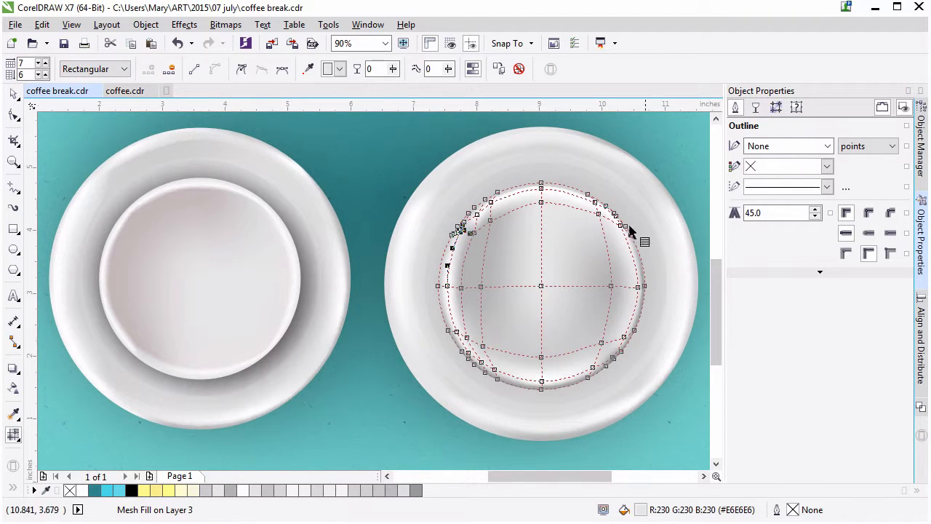
Colour the inner mesh node at the lower left of the cup #B3B3B3
left_click(481, 345)
left_click(339, 68)
left_click(355, 95)
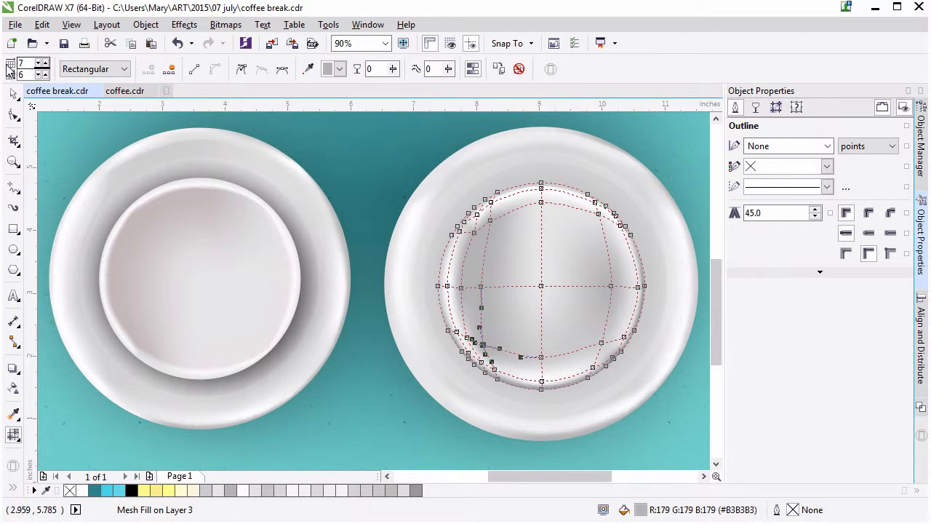
Examine the cup's shading up close at 180% with the mesh lines hidden
left_click(14, 94)
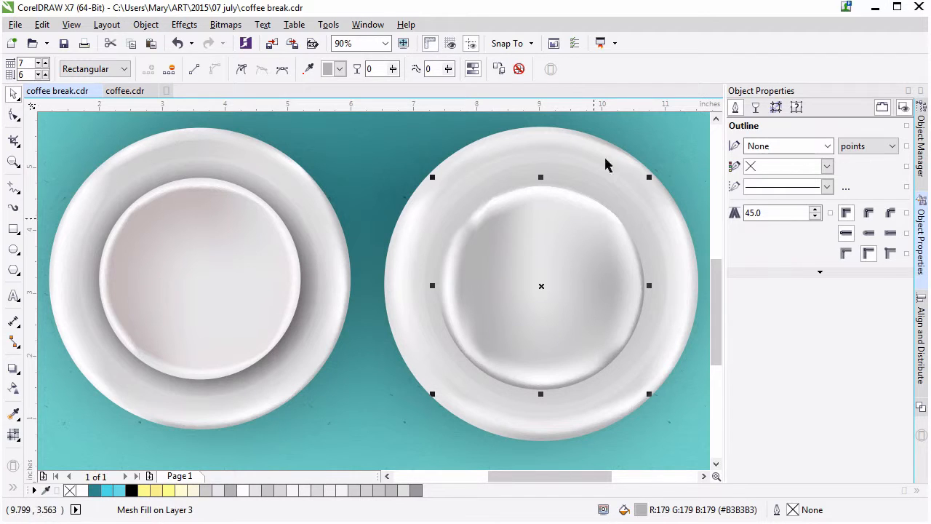
left_click(517, 258)
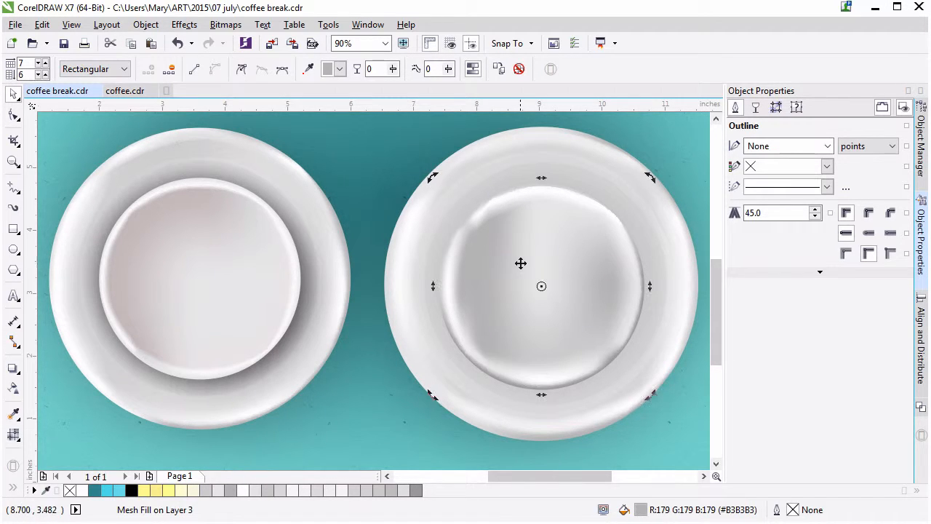
left_click(14, 162)
left_click(543, 243)
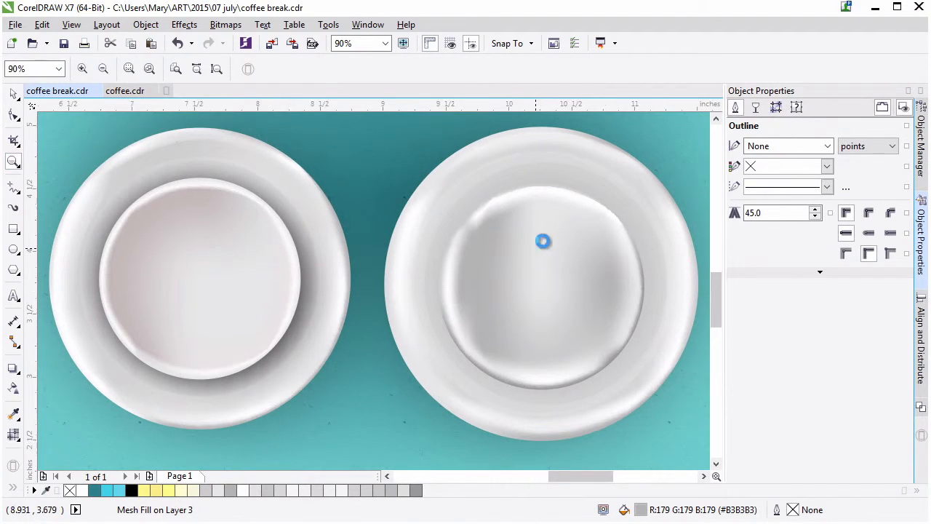
left_click(401, 253)
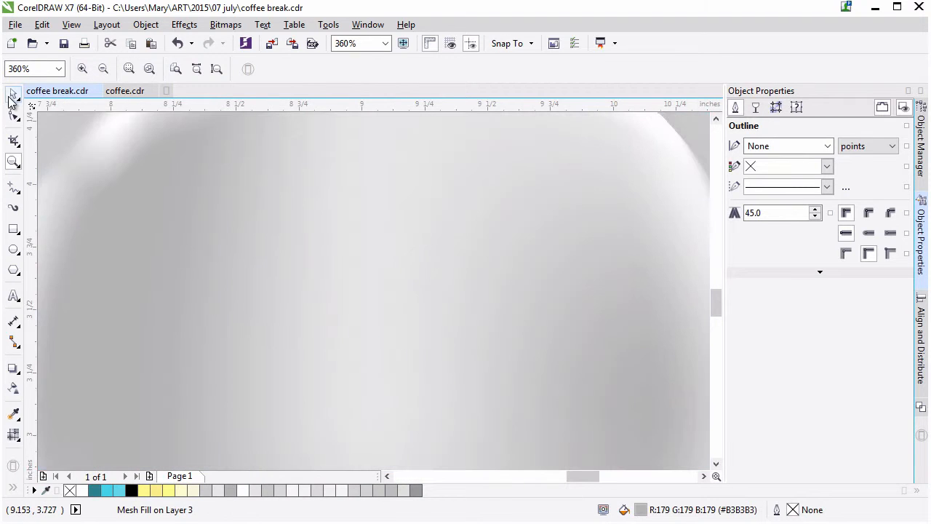
right_click(139, 234)
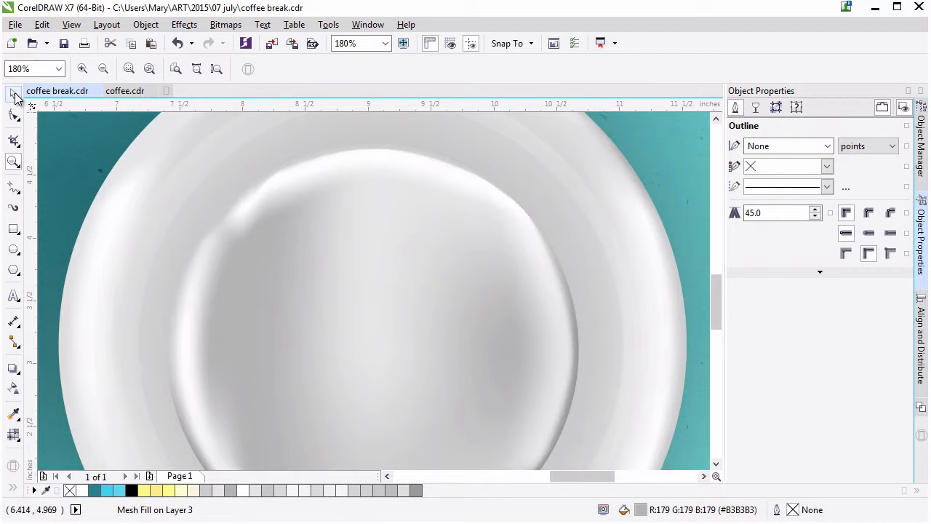
left_click(14, 97)
left_click(324, 278)
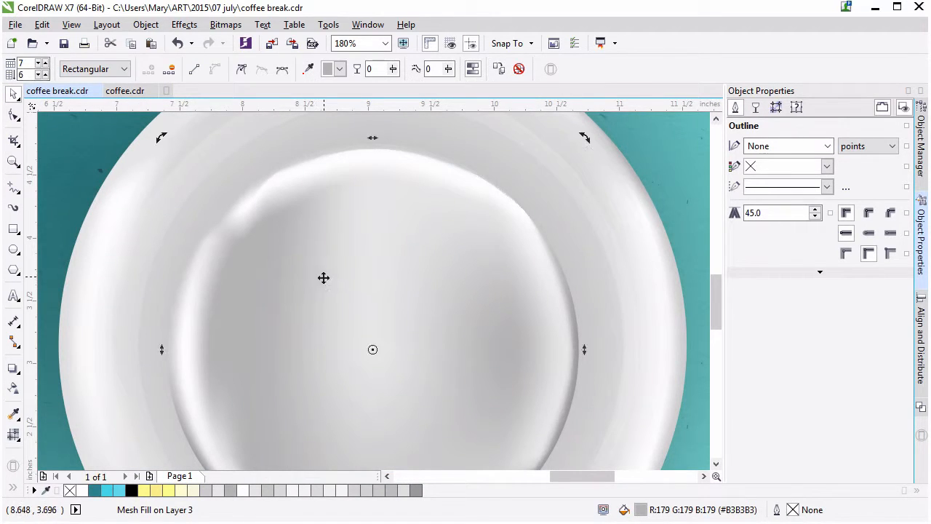
left_click(75, 142)
left_click(457, 303)
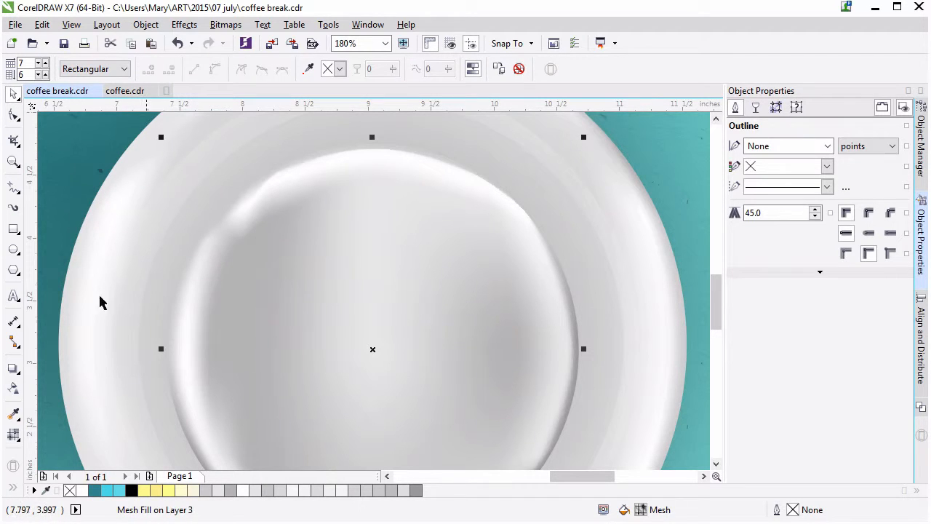
Nudge the upper-left highlight node outward and colour the outer edge nodes along the upper left #999999
left_click(13, 434)
left_click_drag(244, 206, 240, 203)
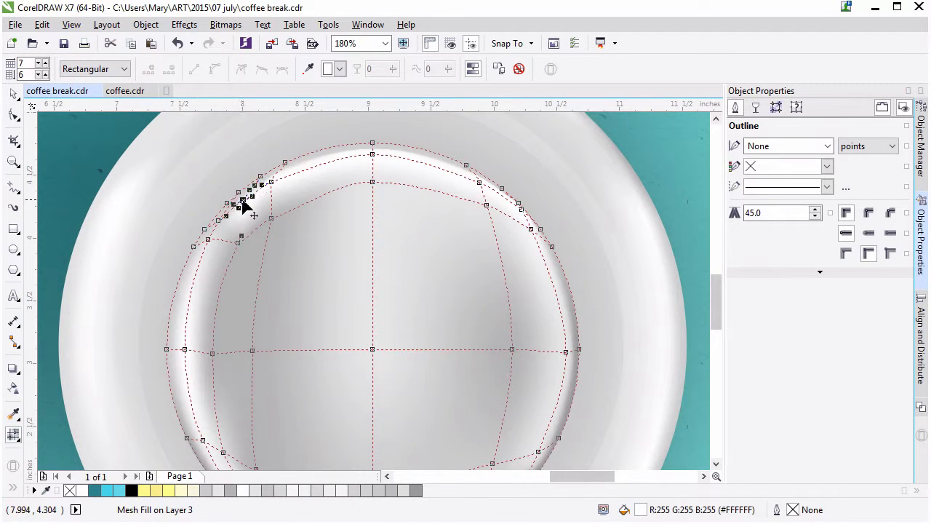
left_click(204, 229)
left_click(227, 203, "shift")
left_click(261, 177, "shift")
left_click(285, 162, "shift")
left_click(339, 69)
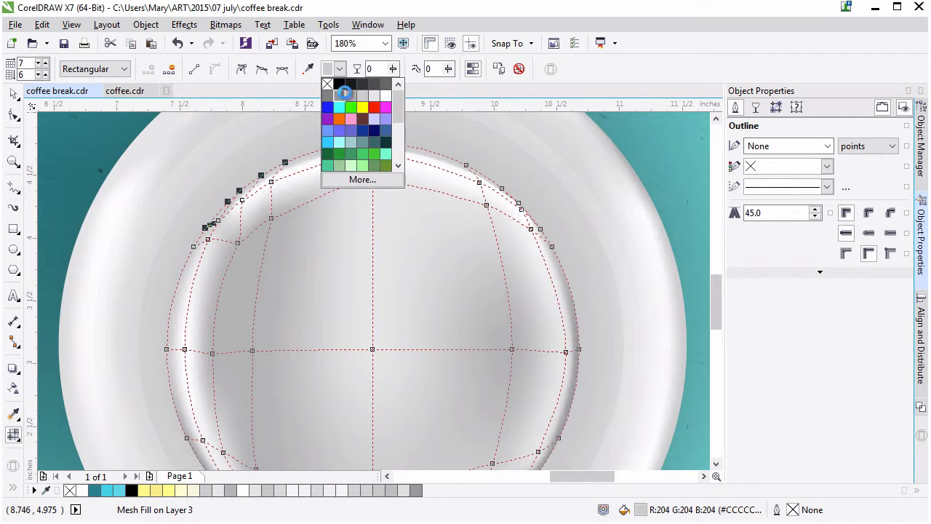
left_click(340, 94)
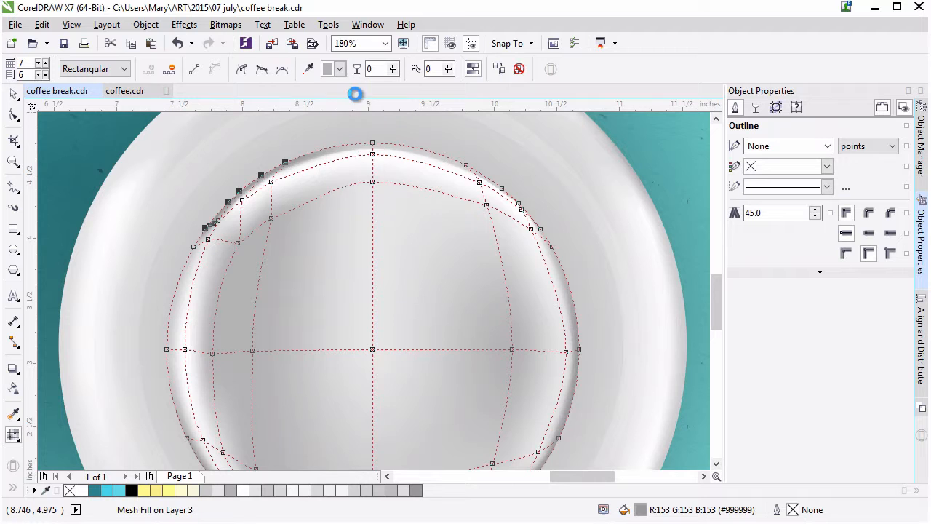
Colour the two outer edge nodes on the cup's left side a darker grey
left_click(196, 244)
left_click(167, 349)
left_click(338, 69)
left_click(353, 91)
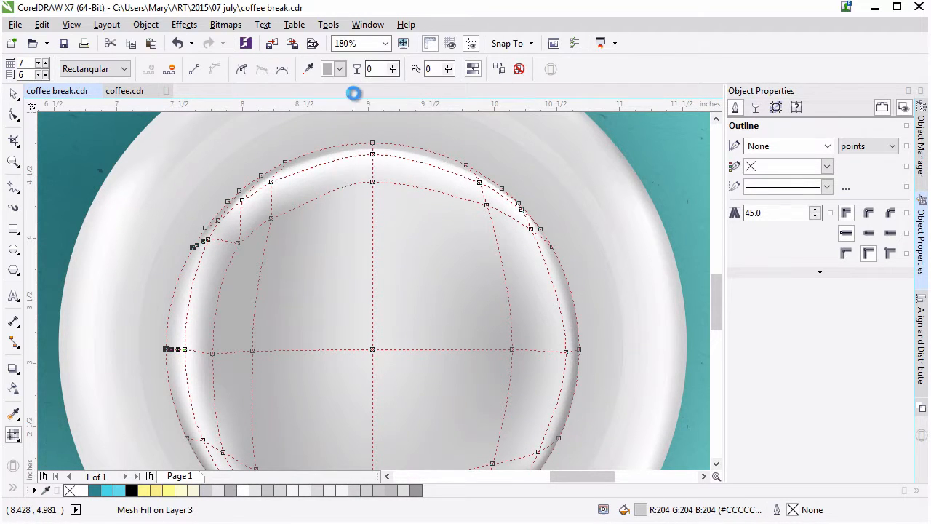
Undo the last node change, then lighten the upper-left highlight nodes, making the lower one white #FFFFFF
left_click(219, 220)
key("ctrl+z")
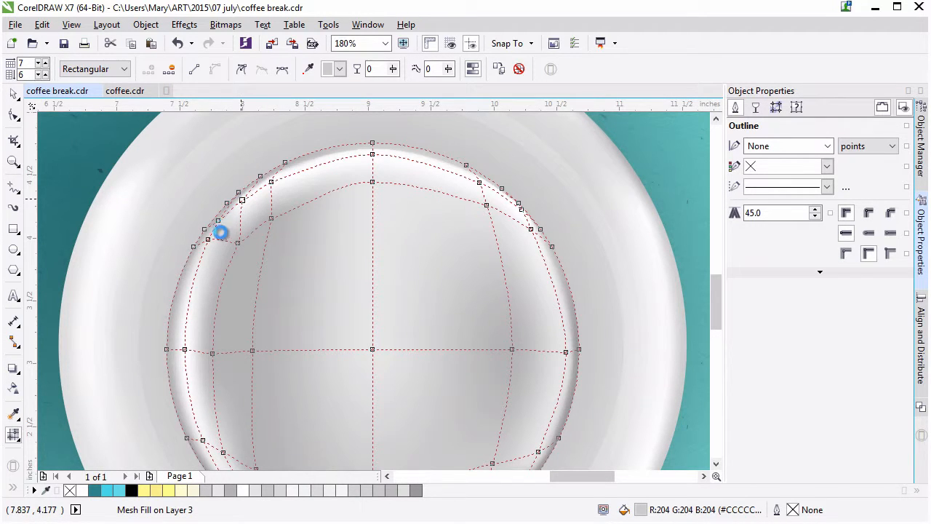
left_click(339, 70)
left_click(376, 98)
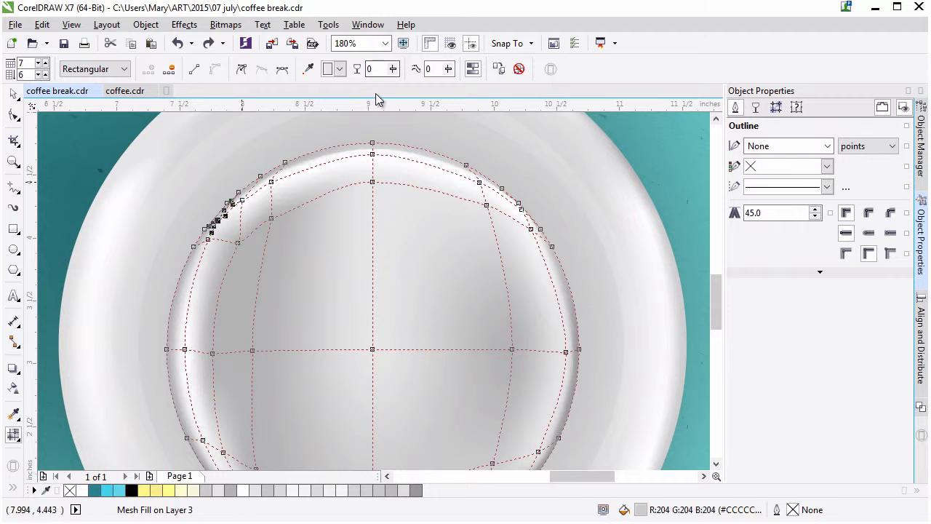
left_click(339, 70)
left_click(378, 98)
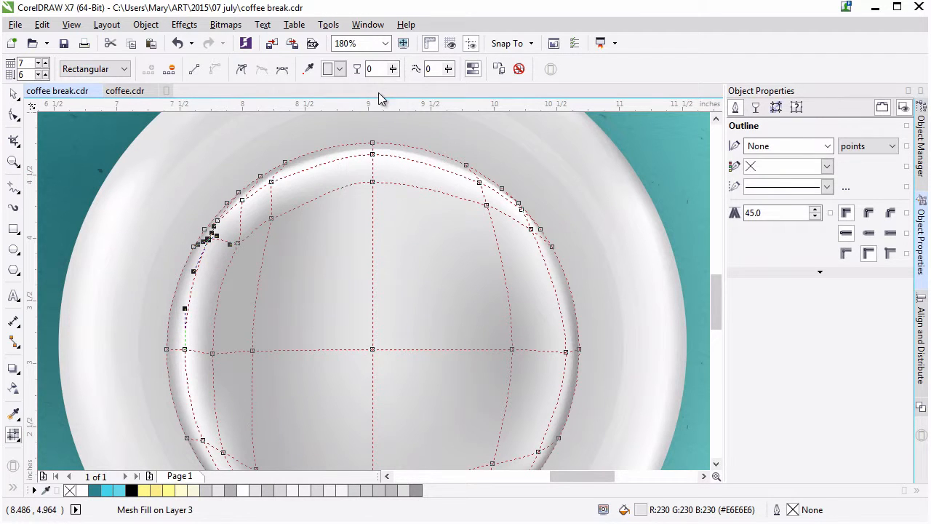
left_click(339, 70)
left_click(384, 91)
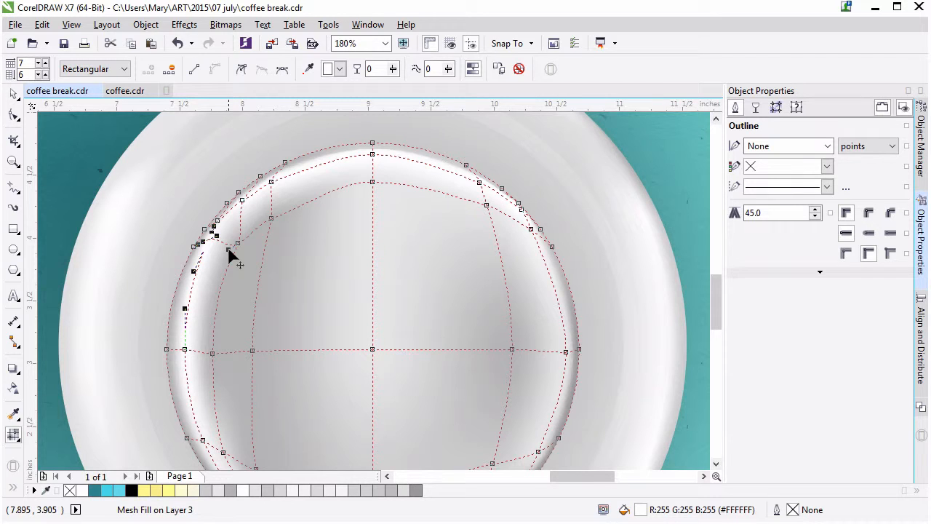
Push the inner mesh nodes at the upper left, left and top centre closer to the rim, narrowing the white highlight
left_click_drag(228, 249, 227, 244)
left_click_drag(237, 243, 235, 240)
left_click_drag(271, 218, 272, 210)
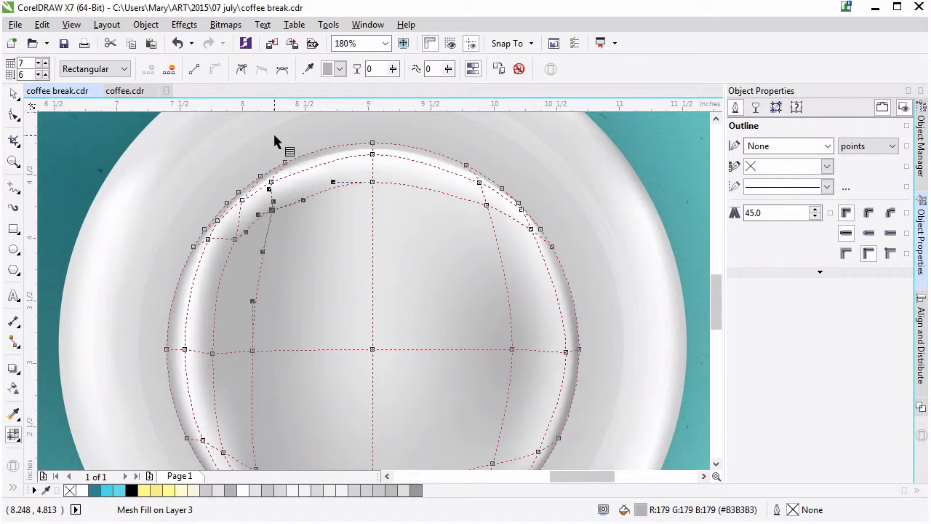
left_click(212, 353)
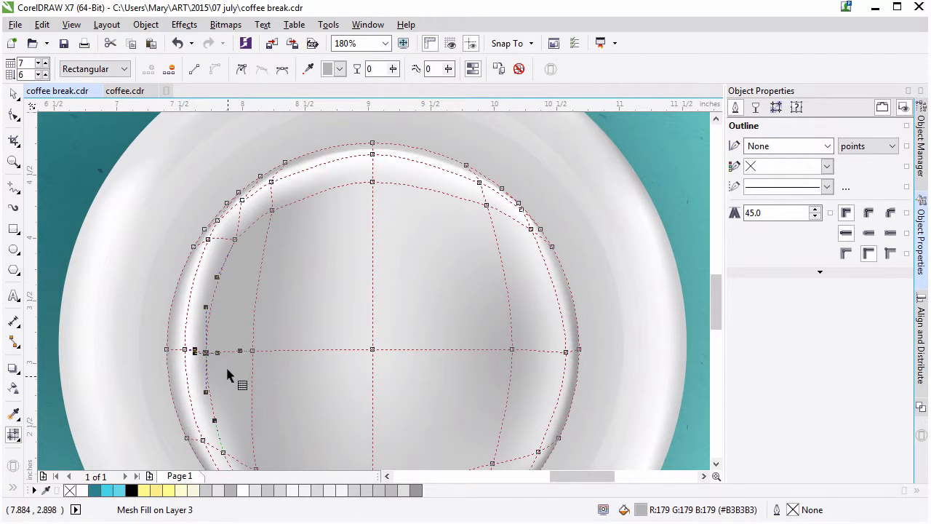
left_click(379, 172)
left_click_drag(299, 208, 325, 164)
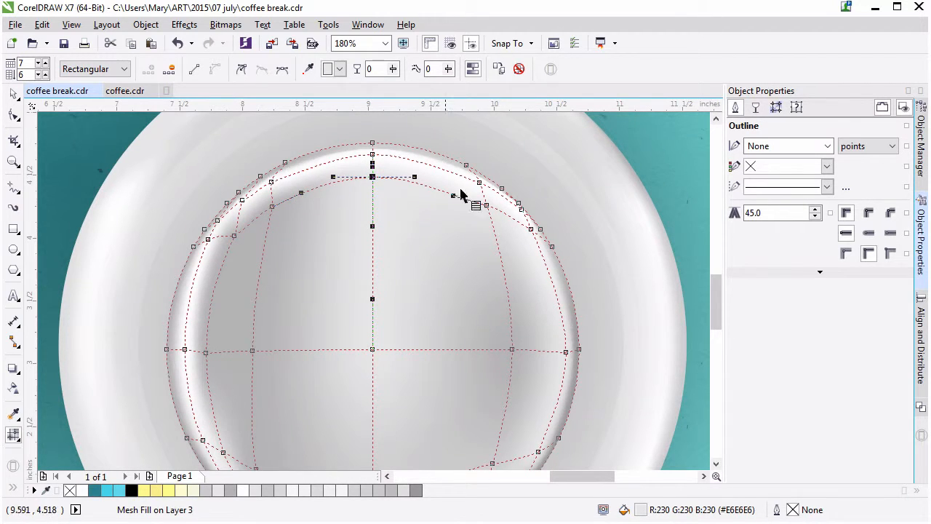
left_click(531, 229)
left_click(531, 233)
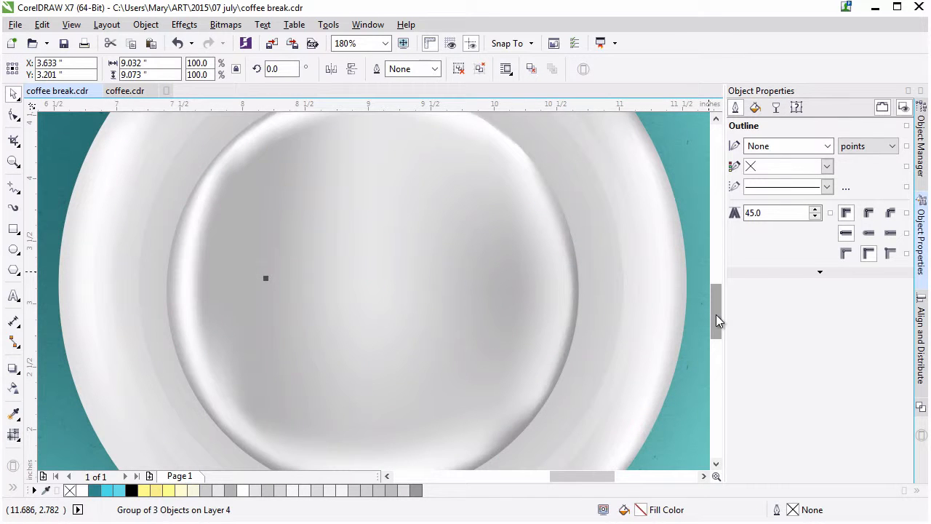
Move the right cup's top-centre and upper-left inner mesh nodes slightly outward toward the rim
left_click_drag(716, 320, 715, 312)
left_click_drag(586, 475, 544, 477)
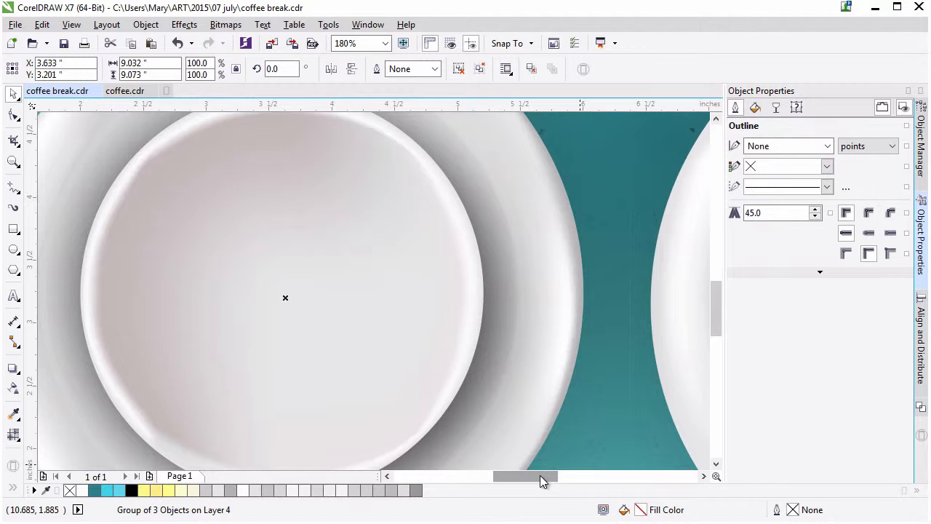
left_click_drag(540, 475, 589, 477)
left_click(13, 434)
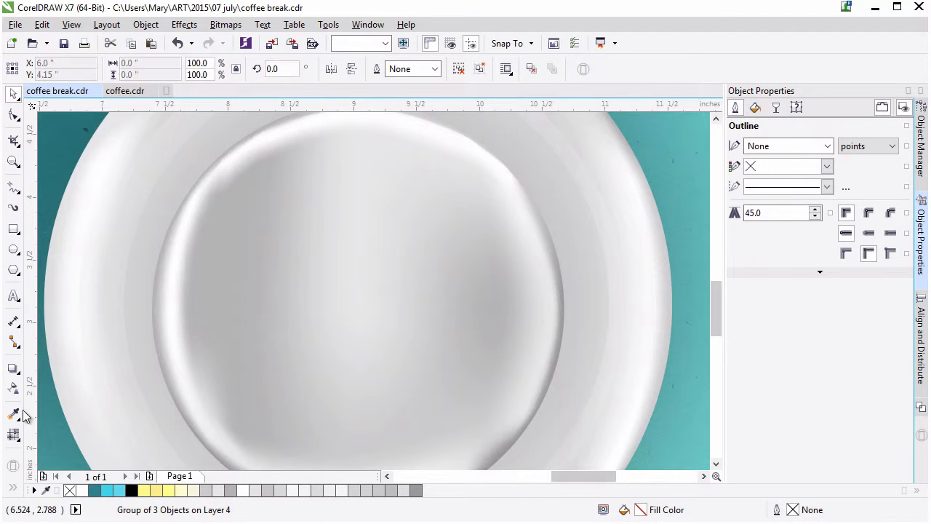
left_click(360, 210)
left_click_drag(357, 136, 357, 126)
left_click_drag(258, 166, 254, 161)
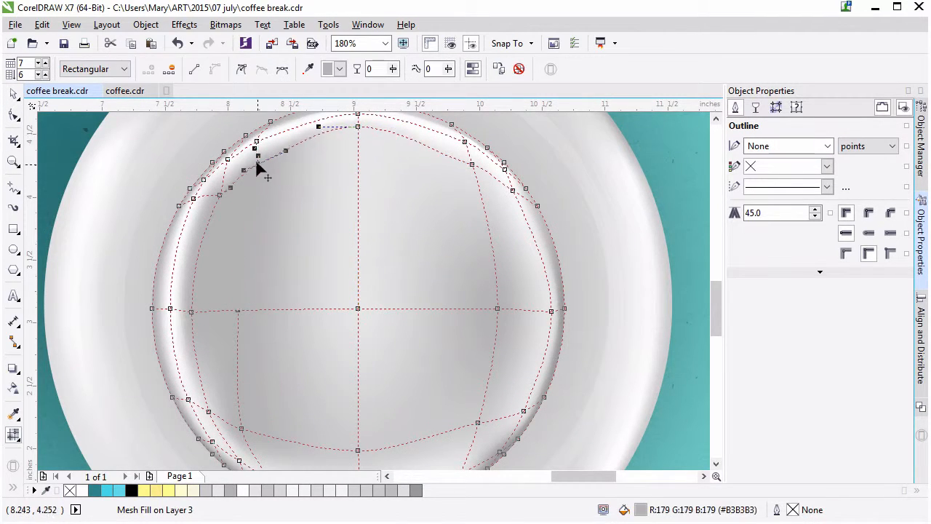
Nudge the lower of the upper-left inner nodes outward and colour the left, upper-left and top-centre inner nodes #BAB1B1
left_click_drag(219, 195, 215, 194)
left_click(191, 312, "shift")
left_click(253, 161, "shift")
left_click(358, 126, "shift")
left_click(340, 69)
left_click(380, 178)
left_click(91, 224)
left_click_drag(91, 225, 92, 224)
key("Return")
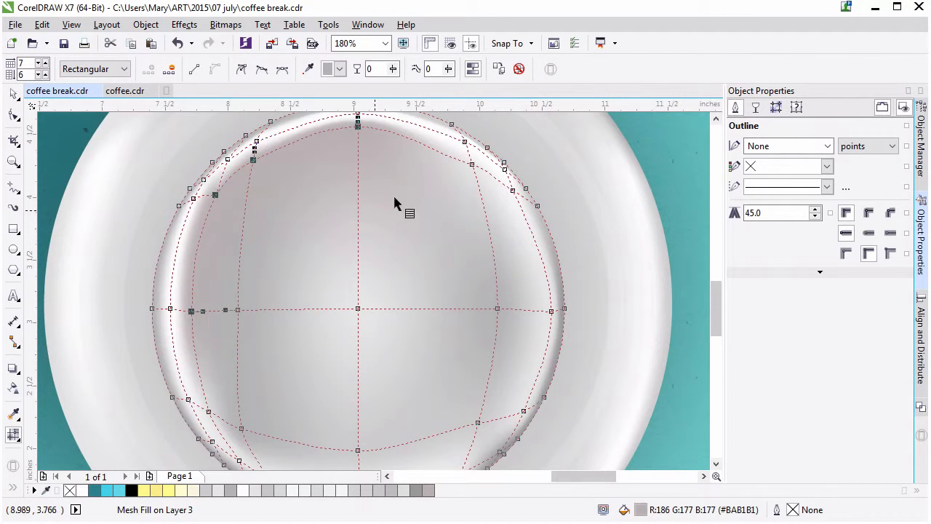
Sample #BAB1B1 from the upper-left inner node onto the two lower-left inner mesh nodes
left_click(209, 410)
left_click(241, 429, "shift")
left_click(308, 69)
left_click(217, 195)
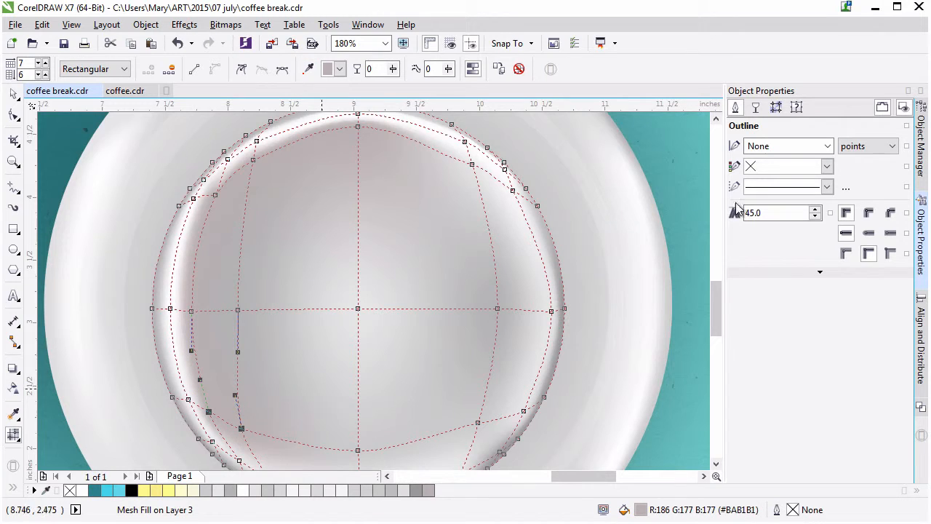
Push the inner mesh nodes along the cup's bottom, lower left and lower right outward to narrow the lower rim highlight
left_click_drag(716, 305, 716, 322)
left_click_drag(358, 342, 357, 355)
left_click_drag(275, 328, 275, 337)
mouse_move(477, 314)
left_mouse_down()
mouse_move(443, 325)
mouse_move(491, 307)
mouse_move(477, 317)
mouse_move(484, 325)
left_mouse_up()
left_click_drag(524, 303, 526, 296)
left_click_drag(484, 325, 480, 330)
left_click_drag(460, 364, 460, 366)
left_click(360, 391)
left_click_drag(357, 355, 358, 363)
left_click_drag(241, 320, 239, 322)
left_click_drag(356, 363, 351, 370)
Move the inner mesh nodes at the cup's left, right and lower right closer to the rim
left_click_drag(192, 203, 186, 203)
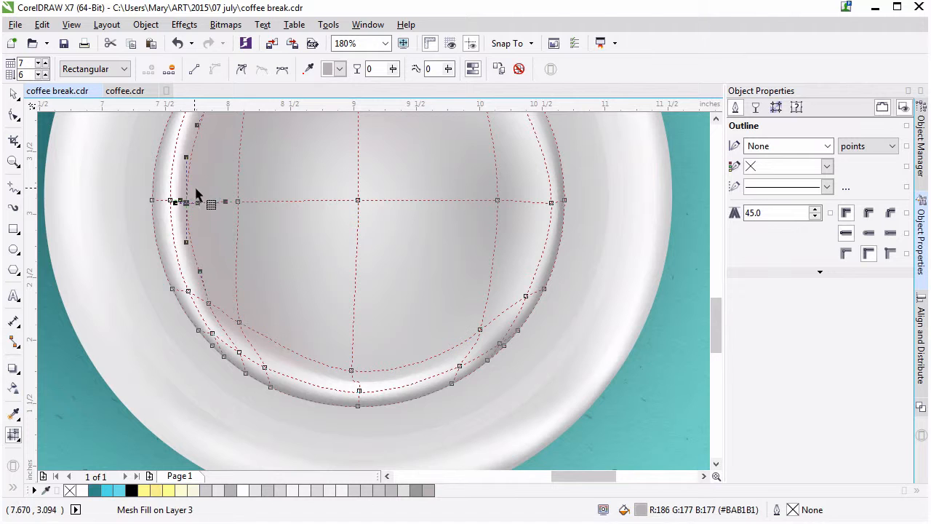
left_click_drag(498, 200, 522, 197)
mouse_move(480, 329)
left_mouse_down()
mouse_move(442, 350)
mouse_move(484, 335)
left_mouse_up()
left_click_drag(522, 198, 531, 197)
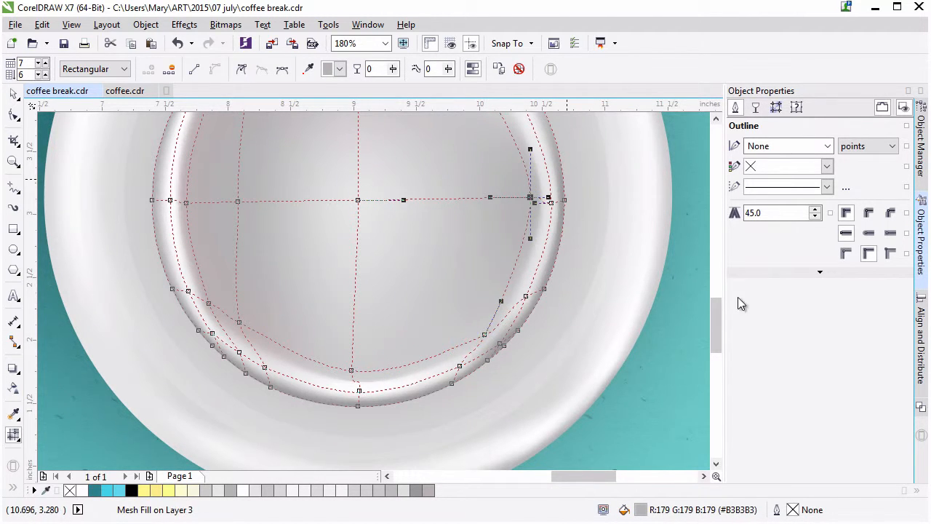
Colour the upper-right inner mesh node #DBDBDB and bend its lower curve handle outward to follow the rim
left_click_drag(717, 315, 716, 297)
left_click(358, 135)
left_click(472, 171)
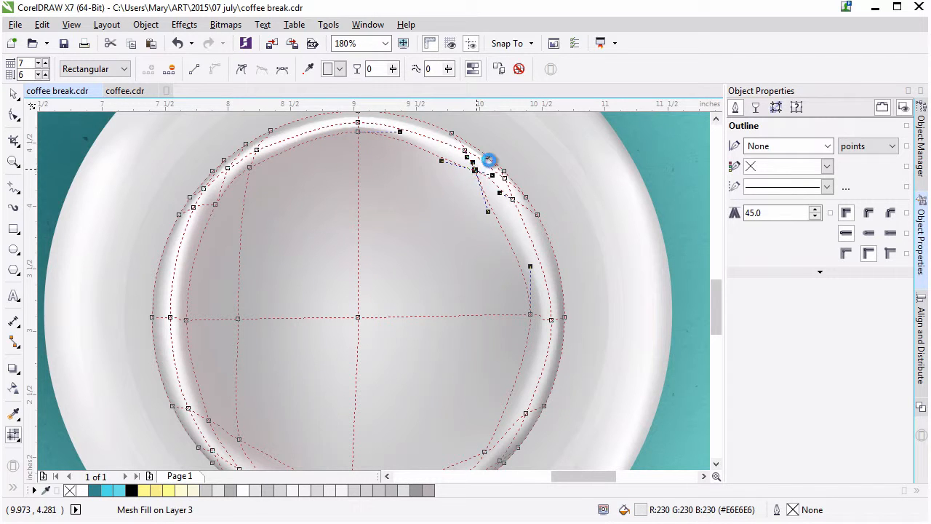
left_click(339, 69)
left_click(361, 179)
left_click(87, 203)
left_click(272, 392)
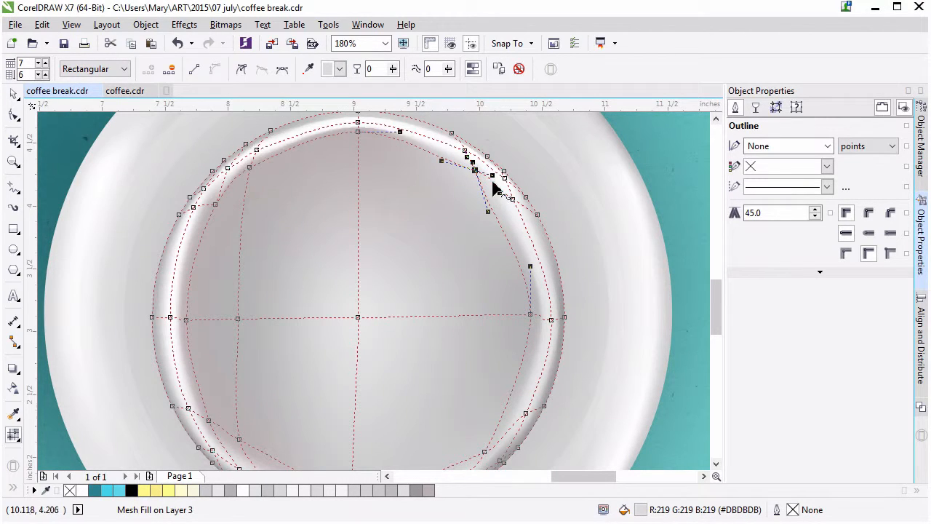
left_click_drag(497, 212, 502, 212)
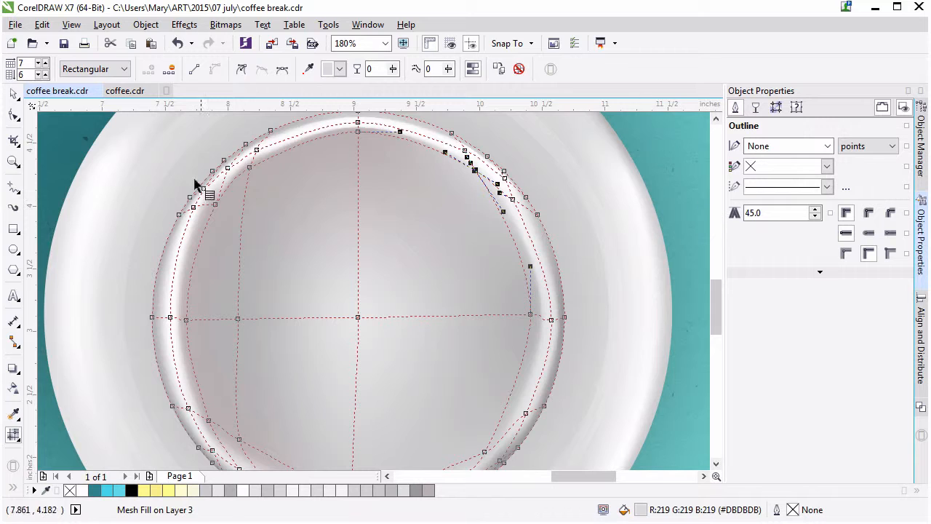
Compare both cups, then select the finished cup's mesh object and examine its drop shadow settings
left_click(13, 162)
left_click(103, 68)
left_click_drag(570, 480, 561, 477)
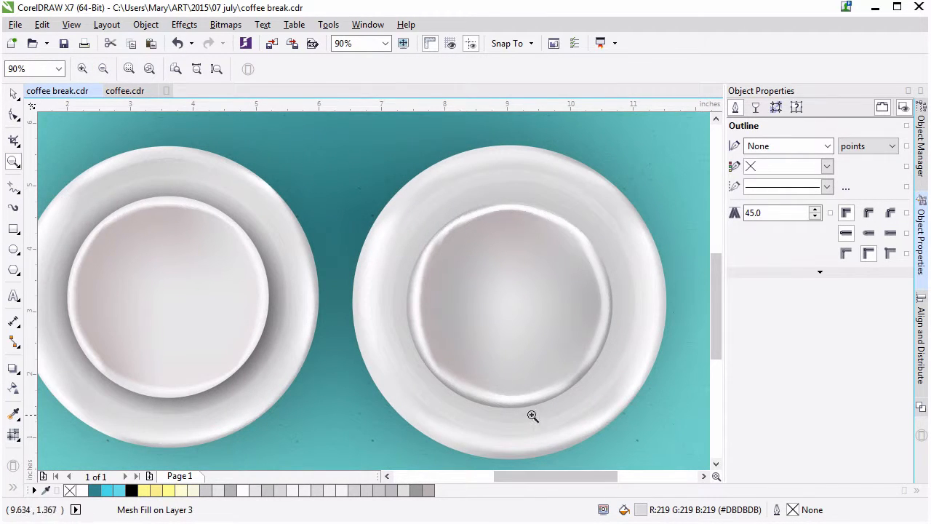
left_click(13, 93)
left_click(462, 379)
left_click(691, 187)
key("Escape")
left_click(921, 147)
left_click(580, 360)
left_click(116, 349)
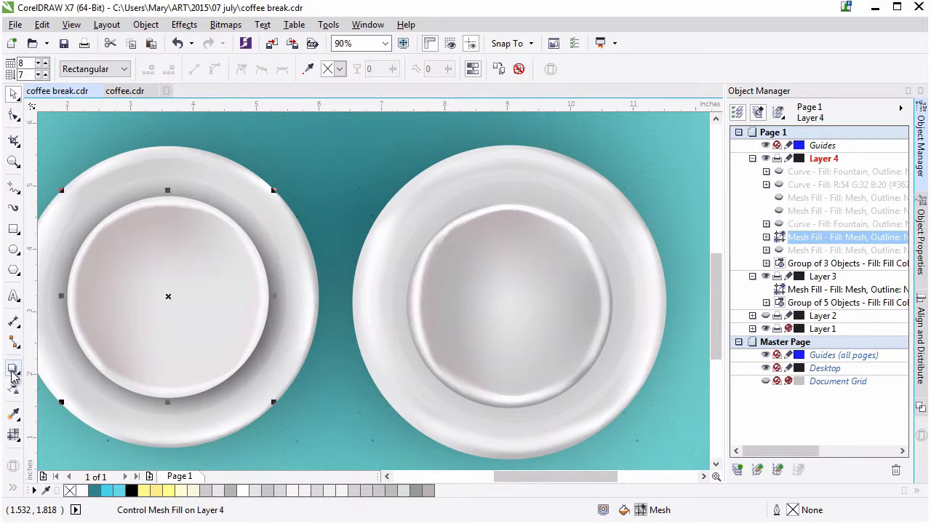
left_click(13, 368)
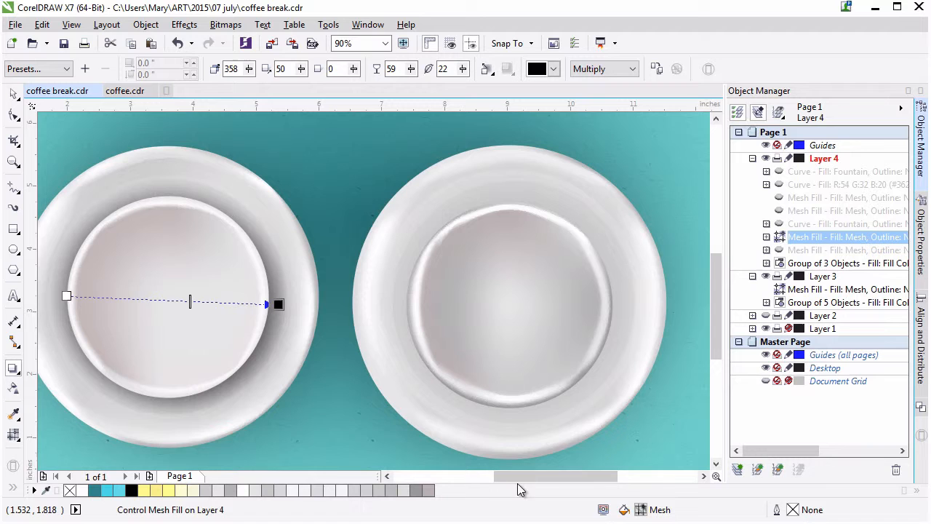
left_click_drag(524, 476, 517, 475)
left_click_drag(315, 304, 648, 303)
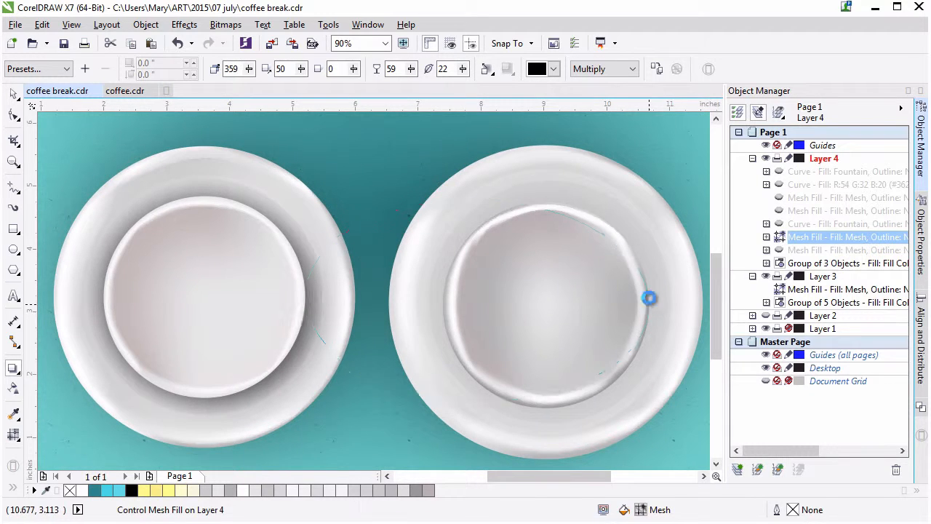
key("ctrl+z")
Add a black Multiply drop shadow to the right cup's mesh object, cast horizontally from its left edge to its right edge
left_click(13, 94)
left_click(462, 285)
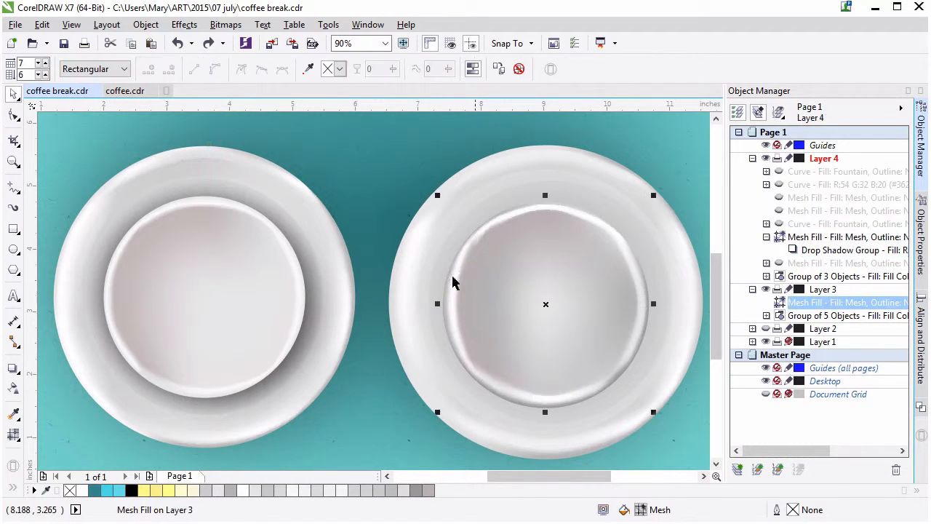
left_click(13, 371)
left_click_drag(545, 479, 549, 480)
left_click_drag(422, 303, 634, 309)
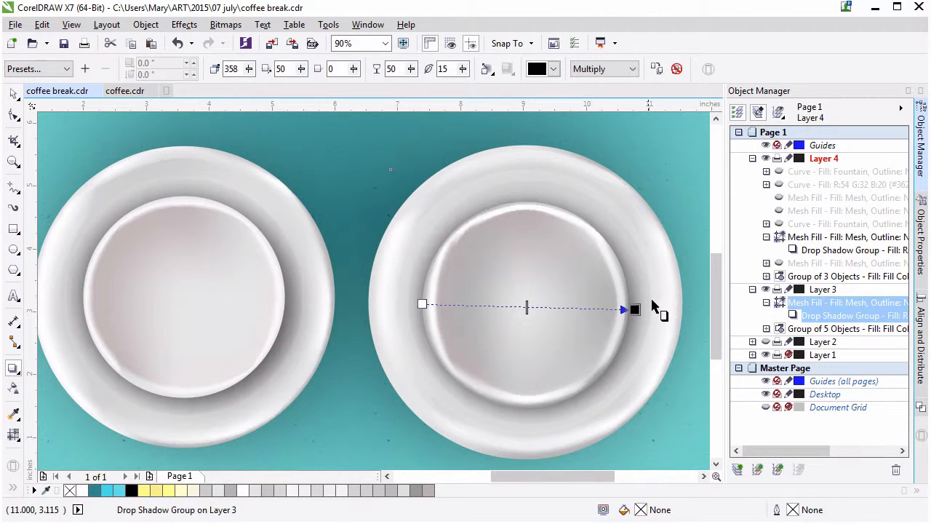
Check the finished cup's shadow settings, then set the right cup's drop shadow opacity to 60 and feathering to 11
left_click(15, 96)
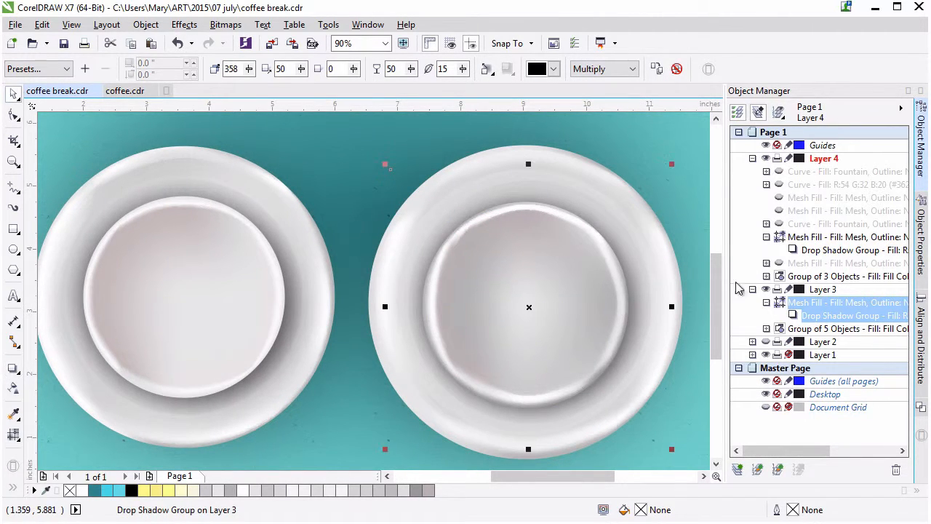
left_click(825, 249)
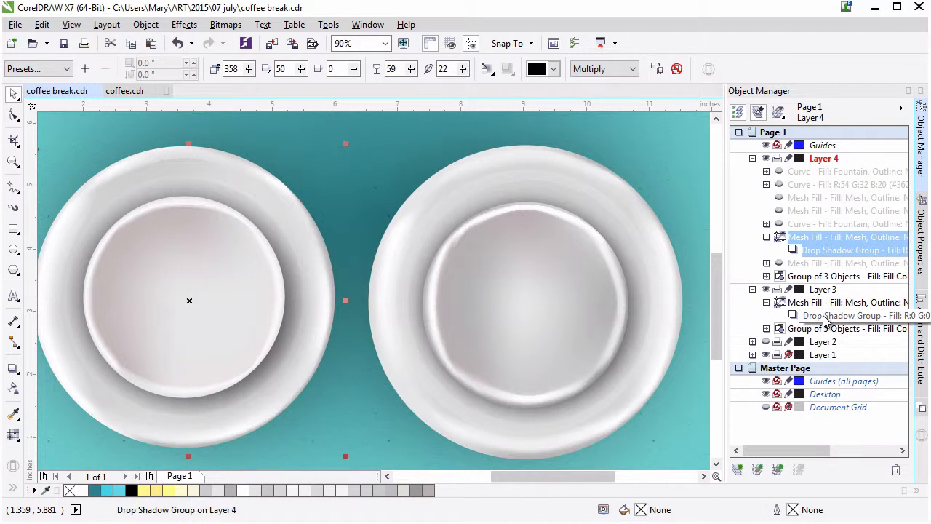
left_click(826, 315)
left_click(411, 70)
left_click_drag(418, 73, 460, 71)
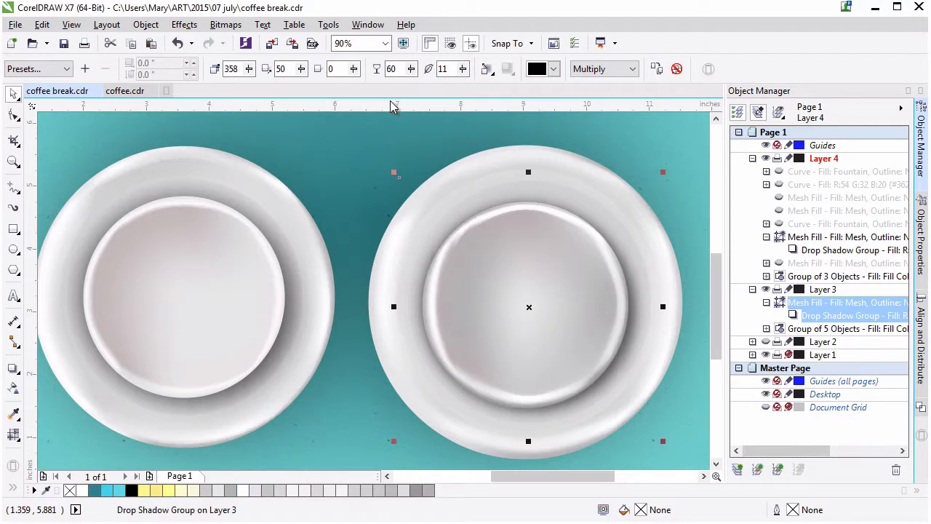